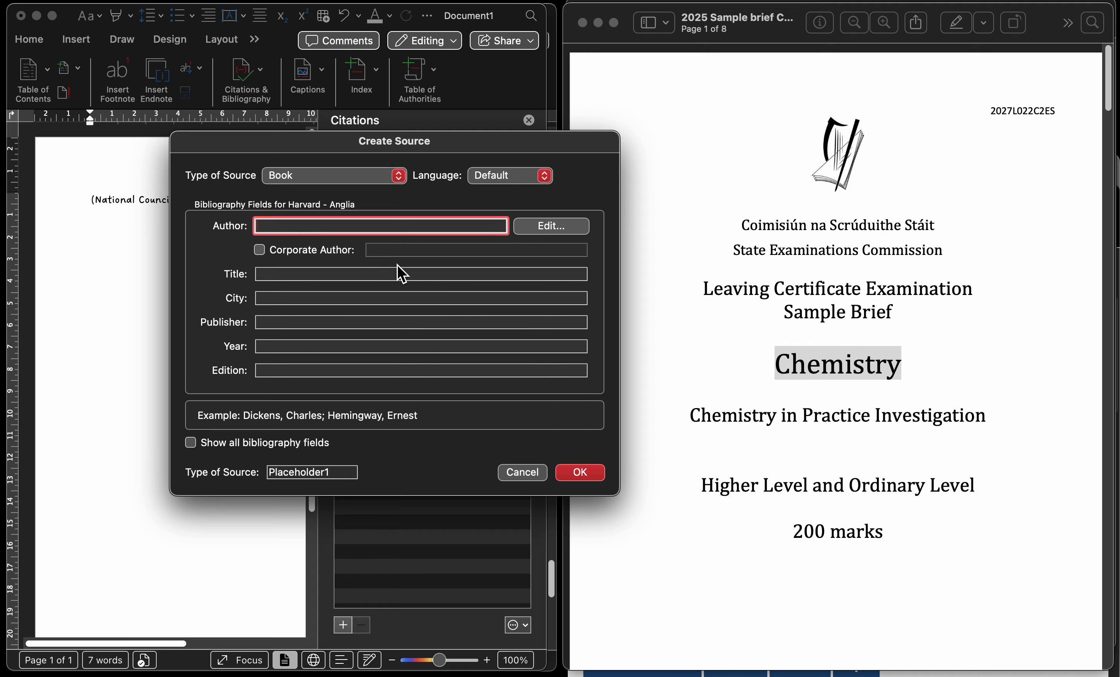
Step: Use a corporate author for the new book source and fill it with "State Examinations Commission" copied from the PDF cover page
{"action": "left_click", "coordinate": [274, 252]}
{"action": "left_click", "coordinate": [388, 252]}
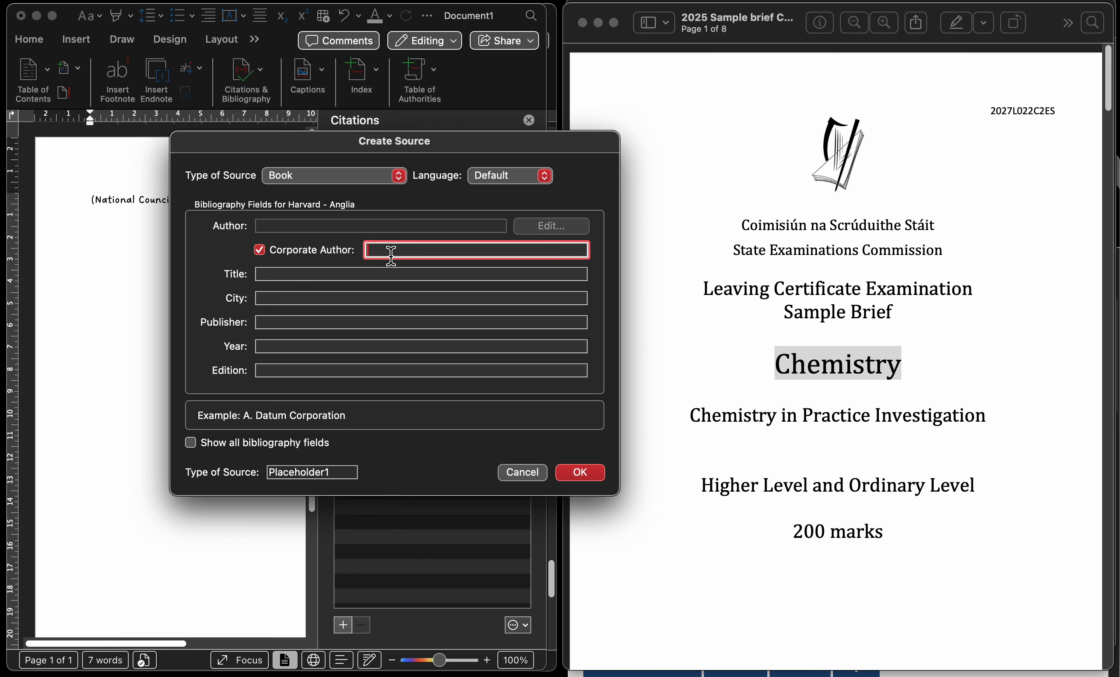
{"action": "left_click", "coordinate": [738, 252]}
{"action": "left_click_drag", "start_coordinate": [738, 251], "coordinate": [957, 249]}
{"action": "key", "text": "super+c"}
{"action": "left_click", "coordinate": [425, 247]}
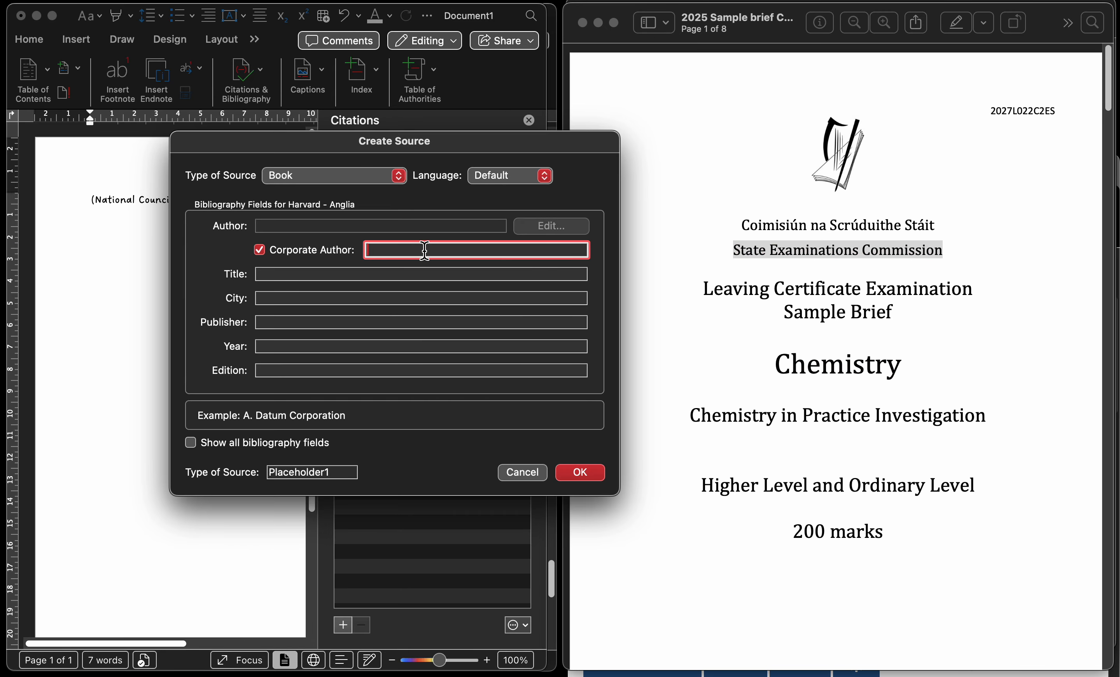
{"action": "key", "text": "super+v"}
Step: Fill the source title with "Leaving Certificate Examination Sample Brief Chemistry", copying both parts from the PDF cover page
{"action": "left_click", "coordinate": [739, 335]}
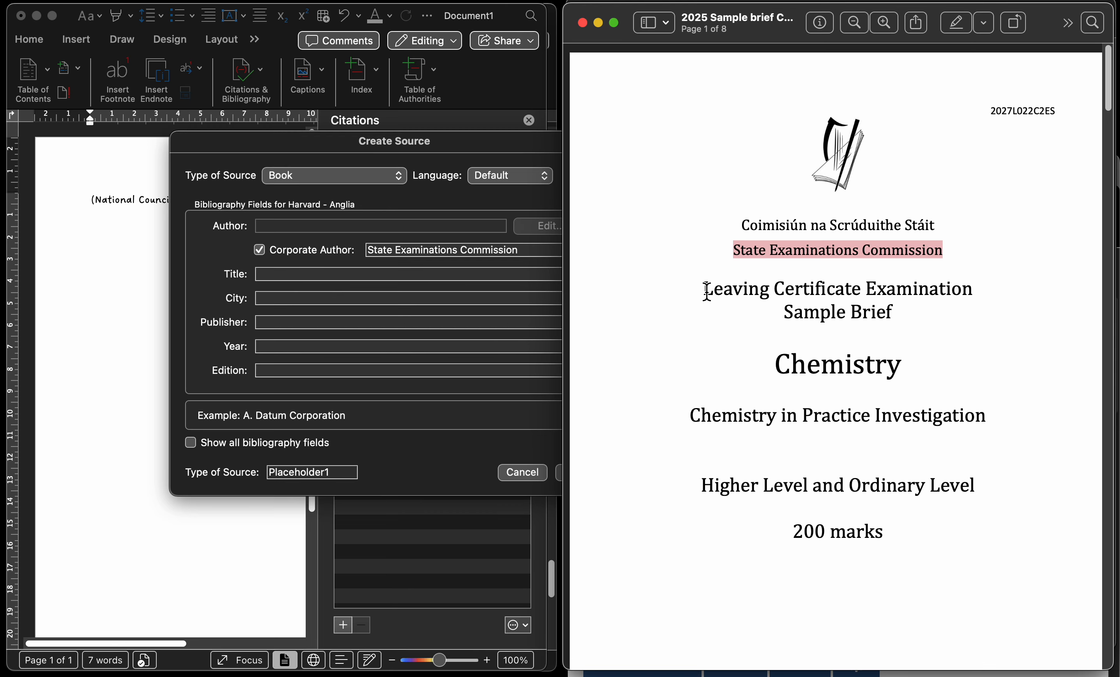
{"action": "left_click_drag", "start_coordinate": [706, 291], "coordinate": [912, 321]}
{"action": "key", "text": "super+c"}
{"action": "left_click", "coordinate": [278, 273]}
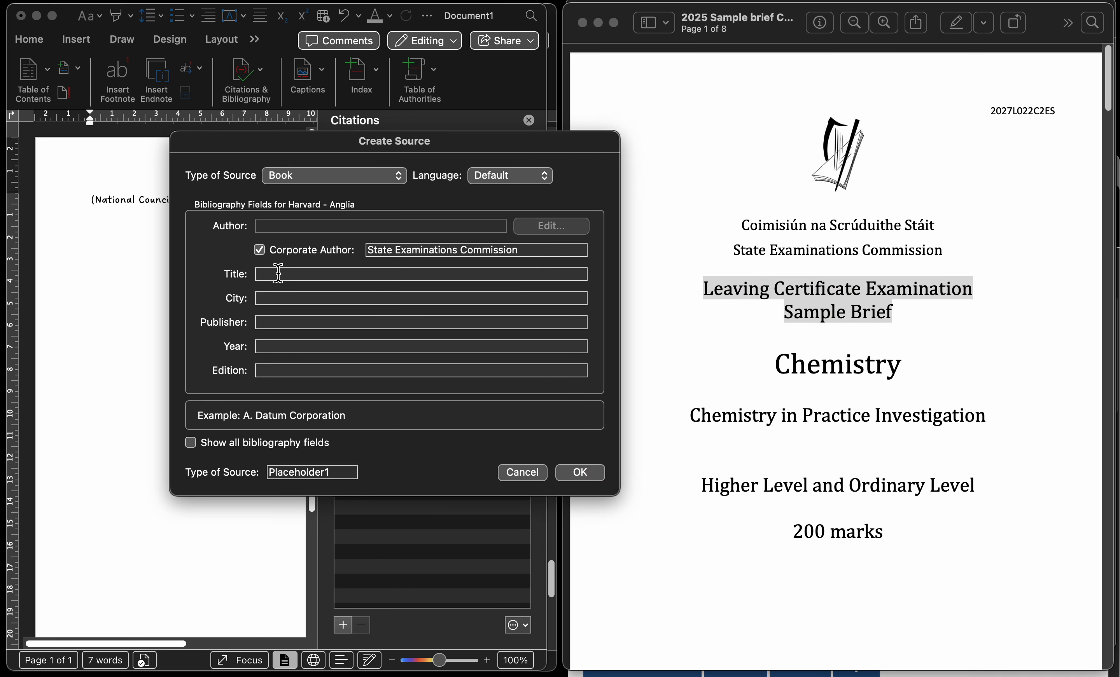
{"action": "key", "text": "super+v"}
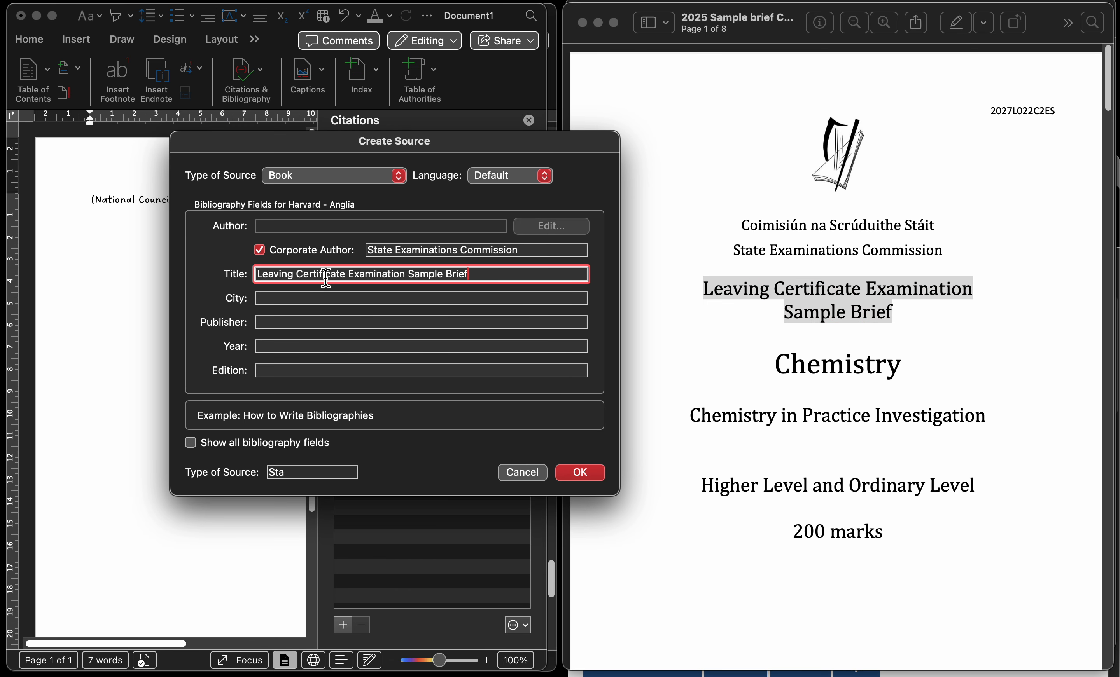
{"action": "left_click", "coordinate": [778, 361]}
{"action": "left_click_drag", "start_coordinate": [778, 362], "coordinate": [934, 372]}
{"action": "key", "text": "super+c"}
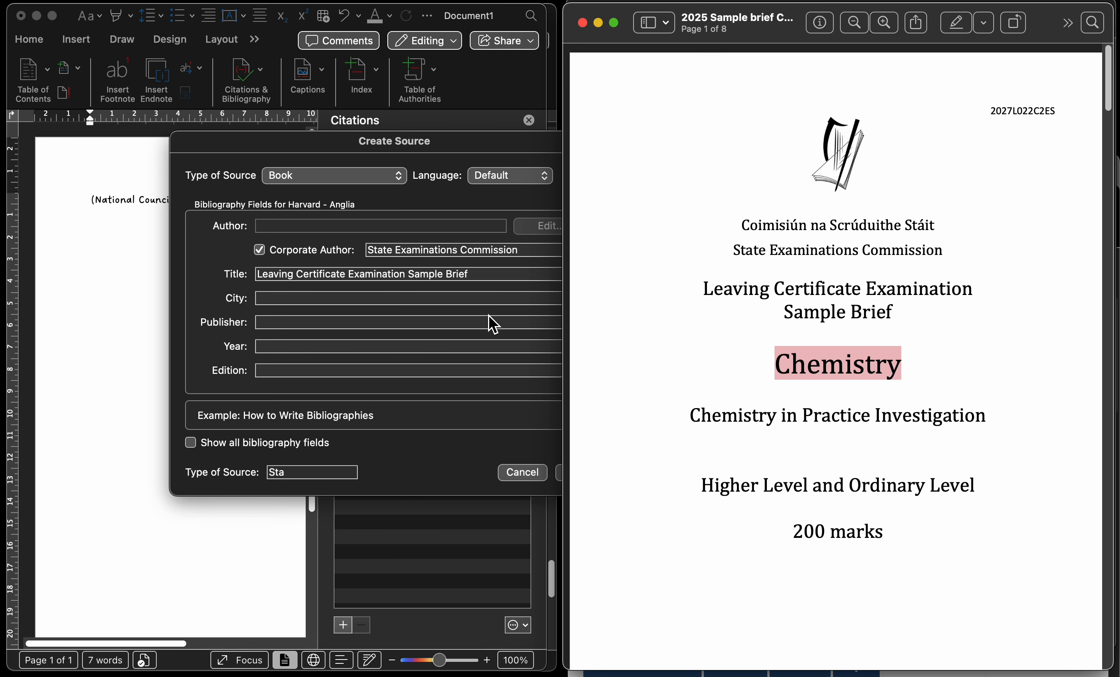
{"action": "left_click", "coordinate": [475, 274]}
{"action": "key", "text": "super+v"}
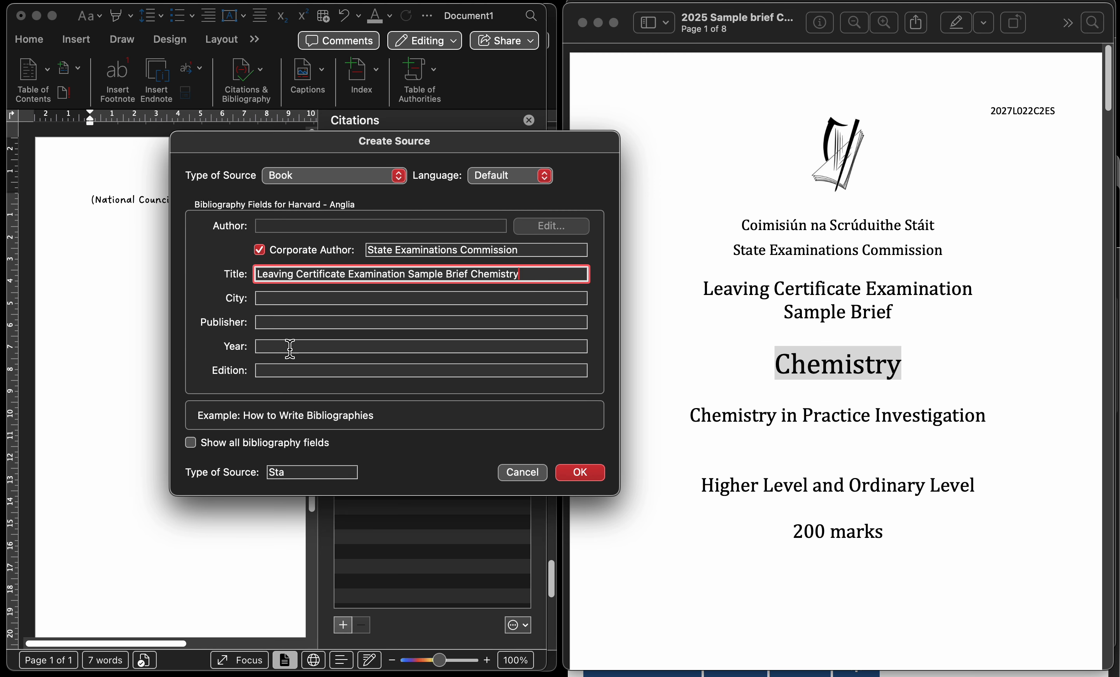
Step: Set the publisher to SEC and the year to 2025, and save the book source as a citation
{"action": "left_click", "coordinate": [295, 322]}
{"action": "type", "text": "SEC"}
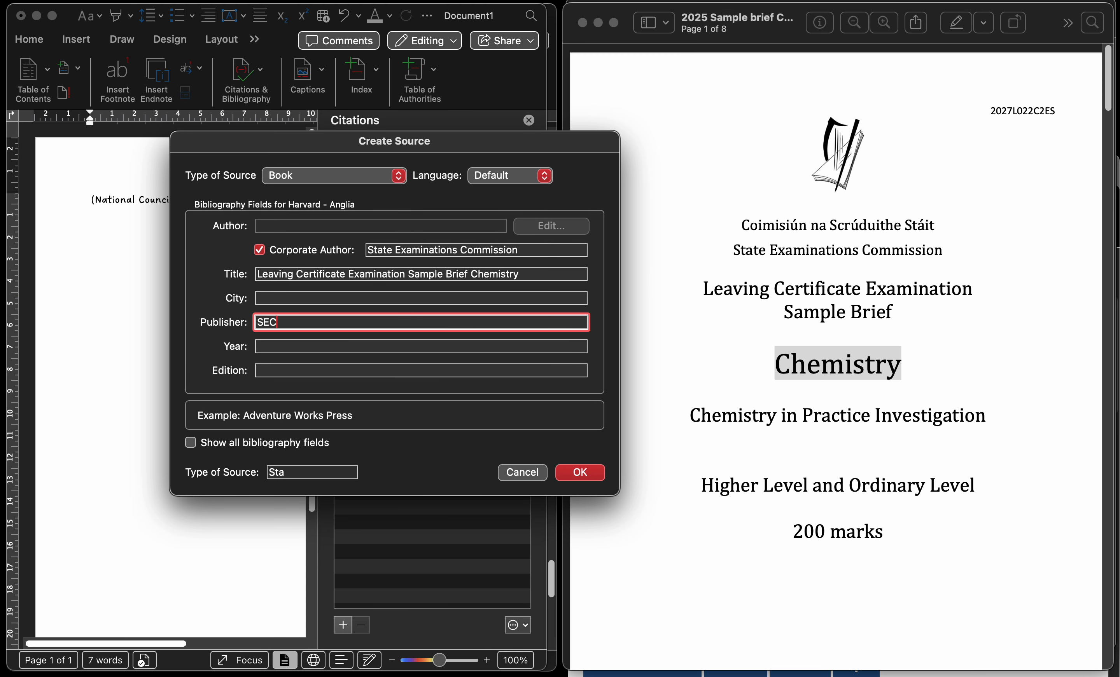
{"action": "left_click", "coordinate": [284, 347]}
{"action": "type", "text": "2025"}
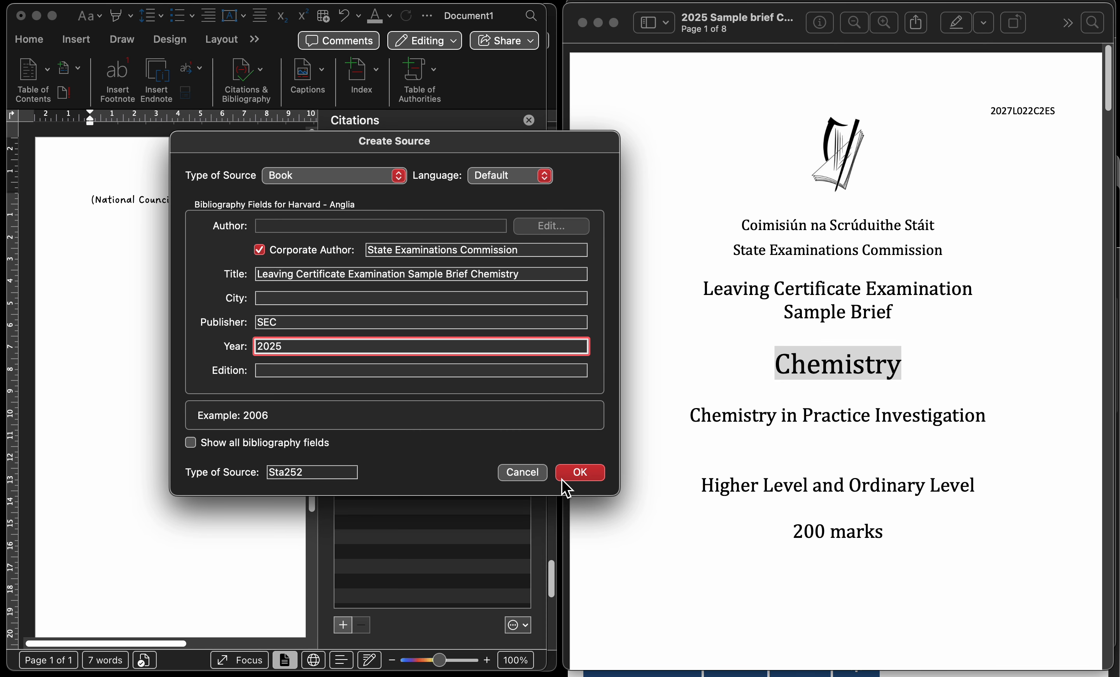
{"action": "left_click", "coordinate": [583, 473]}
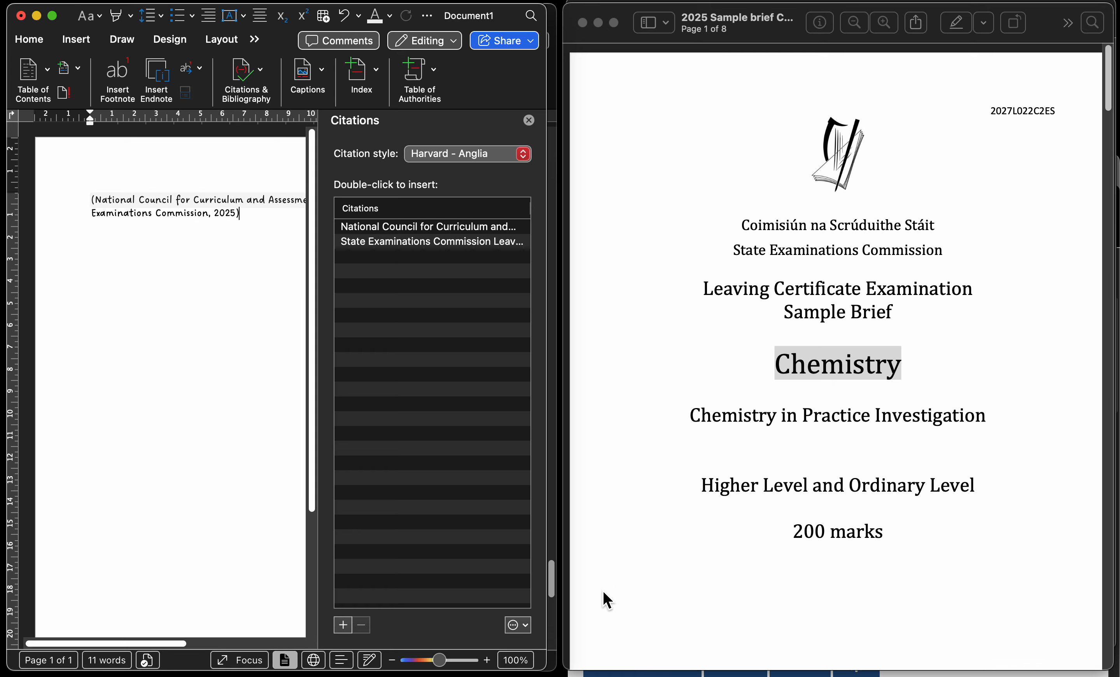
Step: Switch to the PubMed article in Chrome, tile its window beside the Word document, and display the article's citation text
{"action": "left_click", "coordinate": [545, 659]}
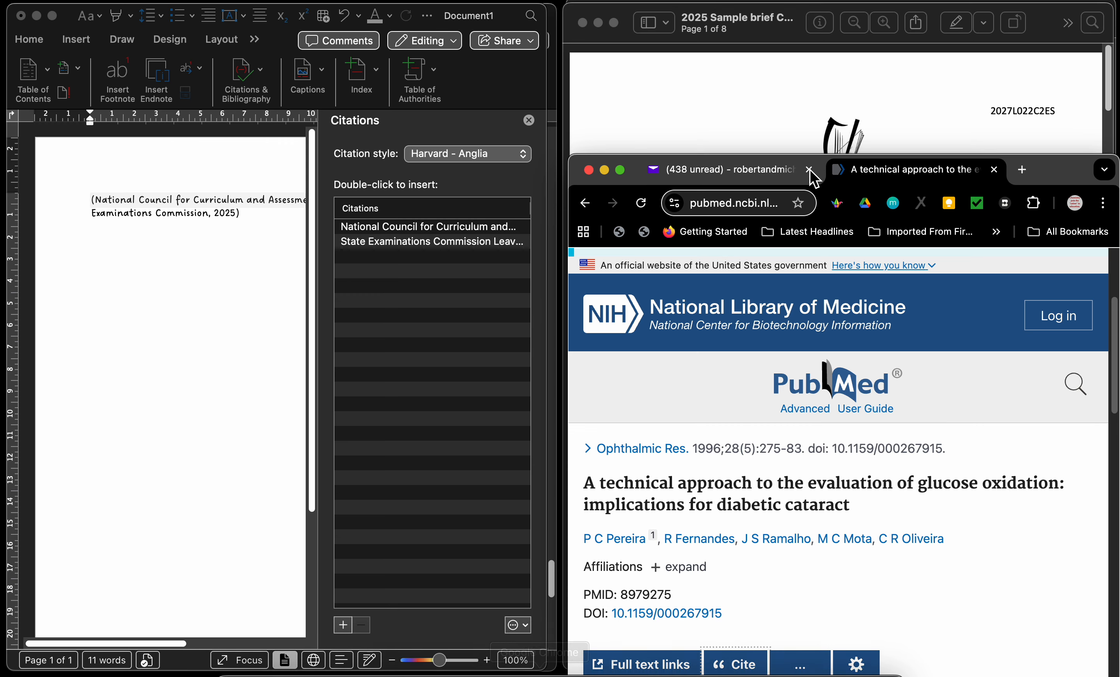
{"action": "double_click", "coordinate": [1065, 175]}
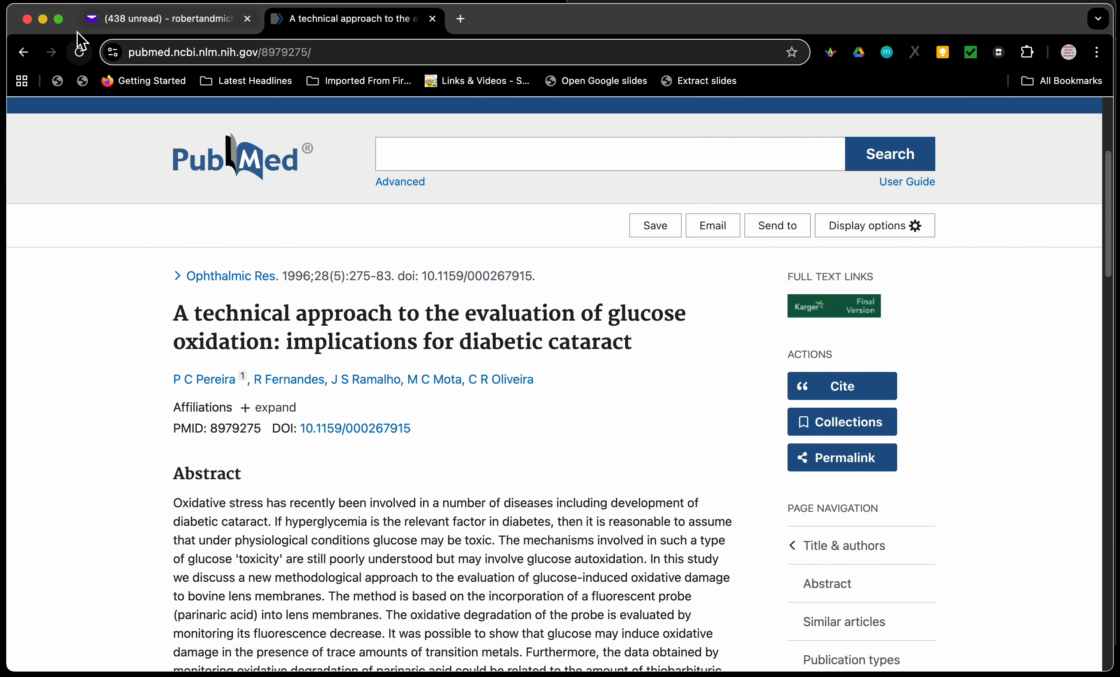
{"action": "left_click", "coordinate": [58, 19]}
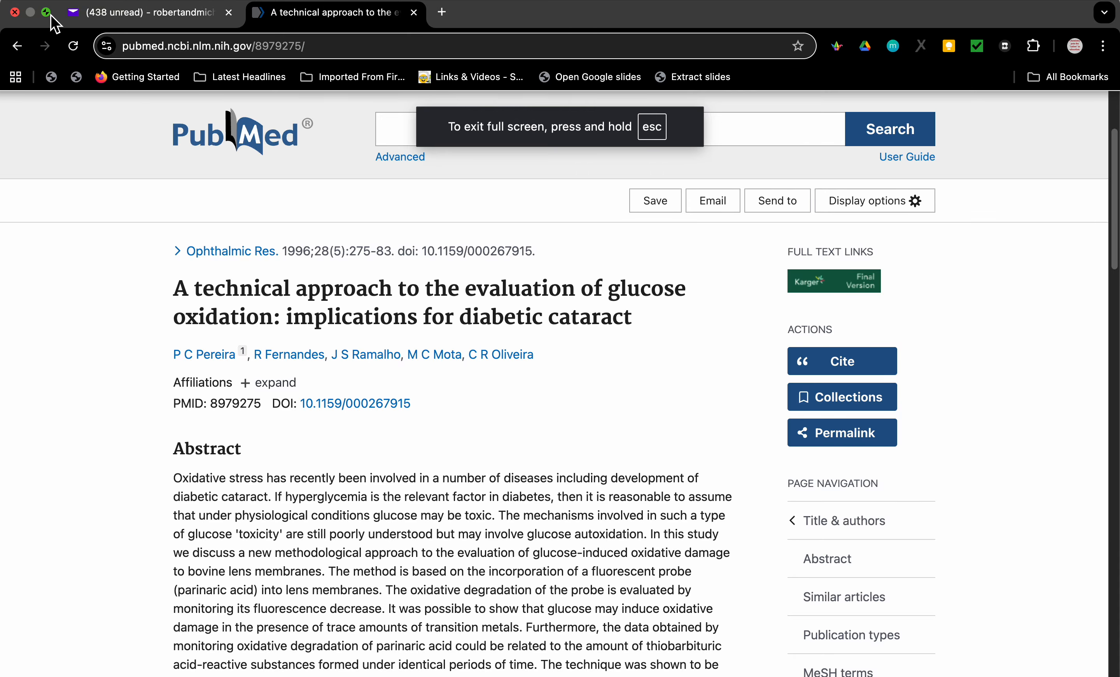
{"action": "left_click", "coordinate": [47, 13]}
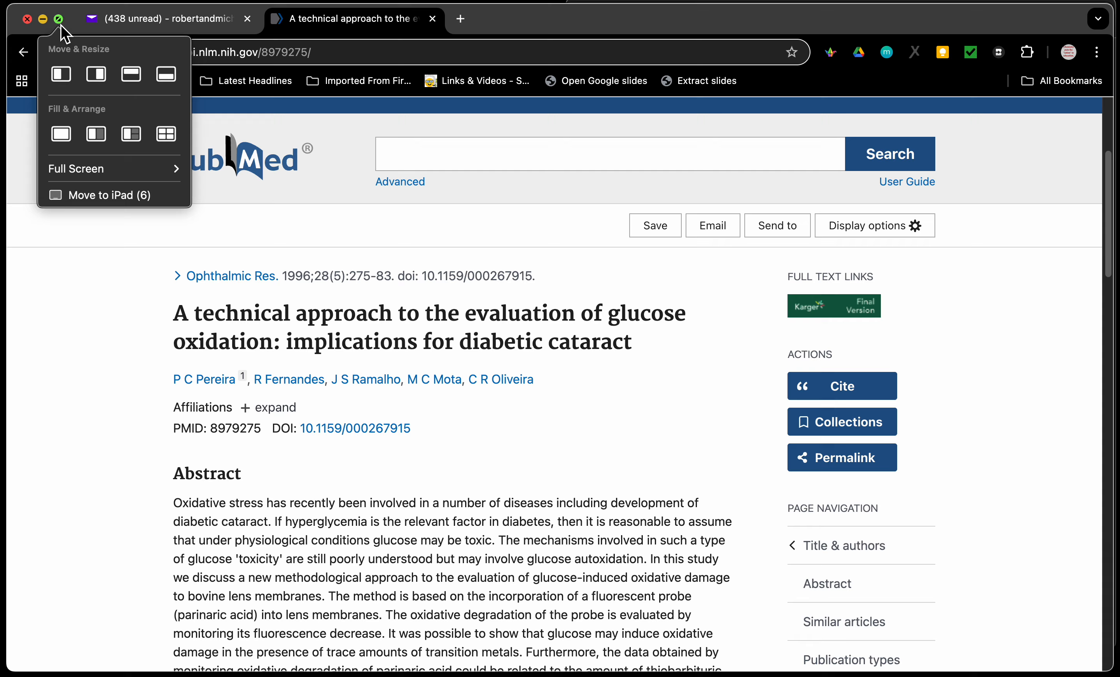
{"action": "left_click", "coordinate": [102, 79]}
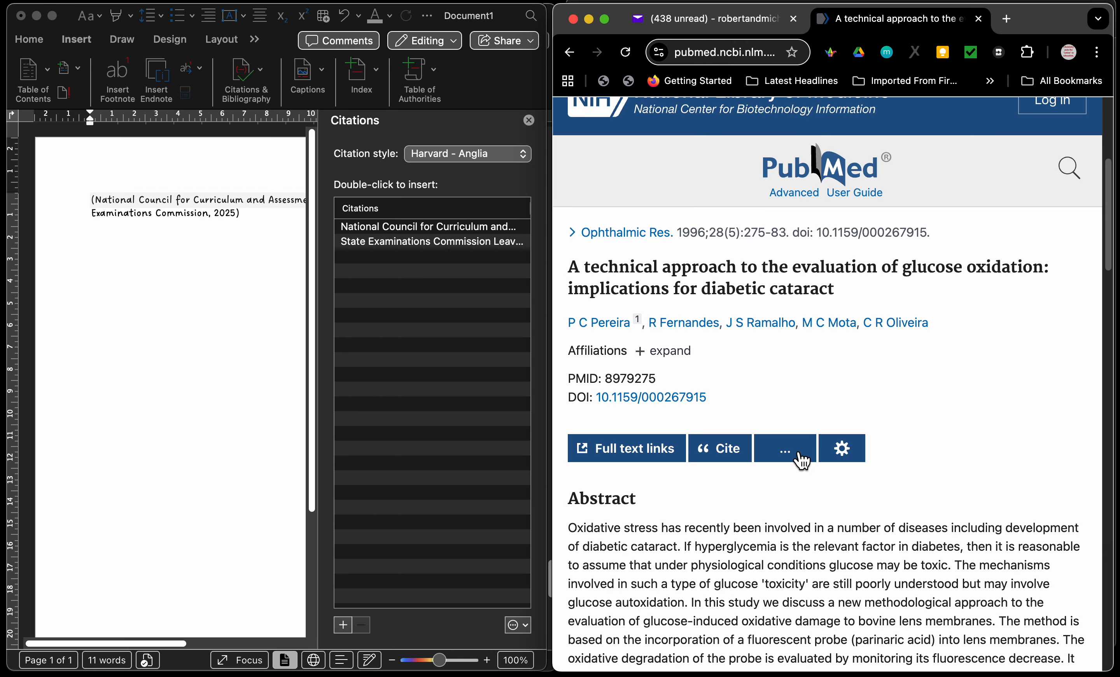
{"action": "left_click", "coordinate": [723, 459]}
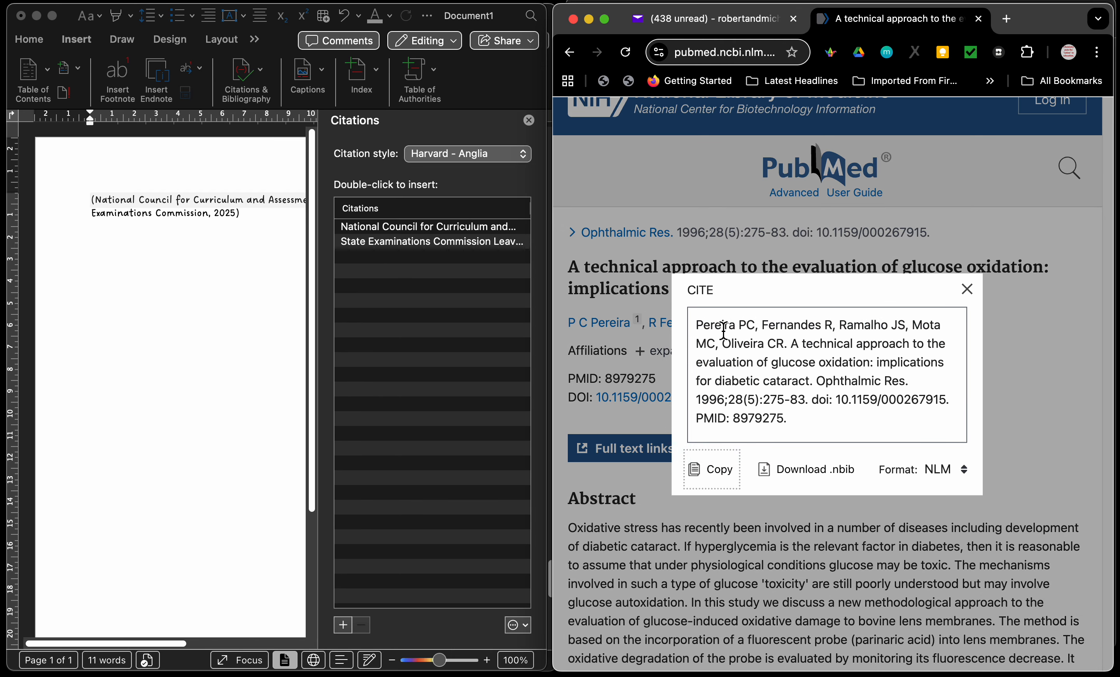
Step: Start a new citation source of type "Article in a journal" and move its dialog clear of the PubMed citation
{"action": "left_click", "coordinate": [342, 625]}
{"action": "left_click", "coordinate": [460, 120]}
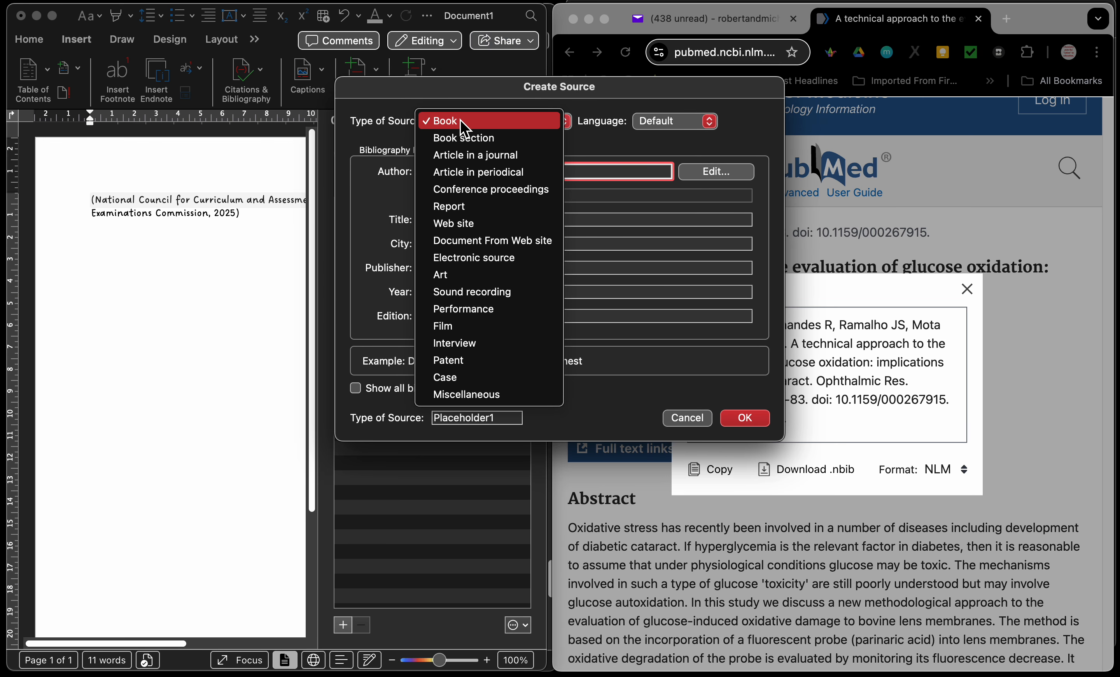
{"action": "left_click", "coordinate": [479, 152]}
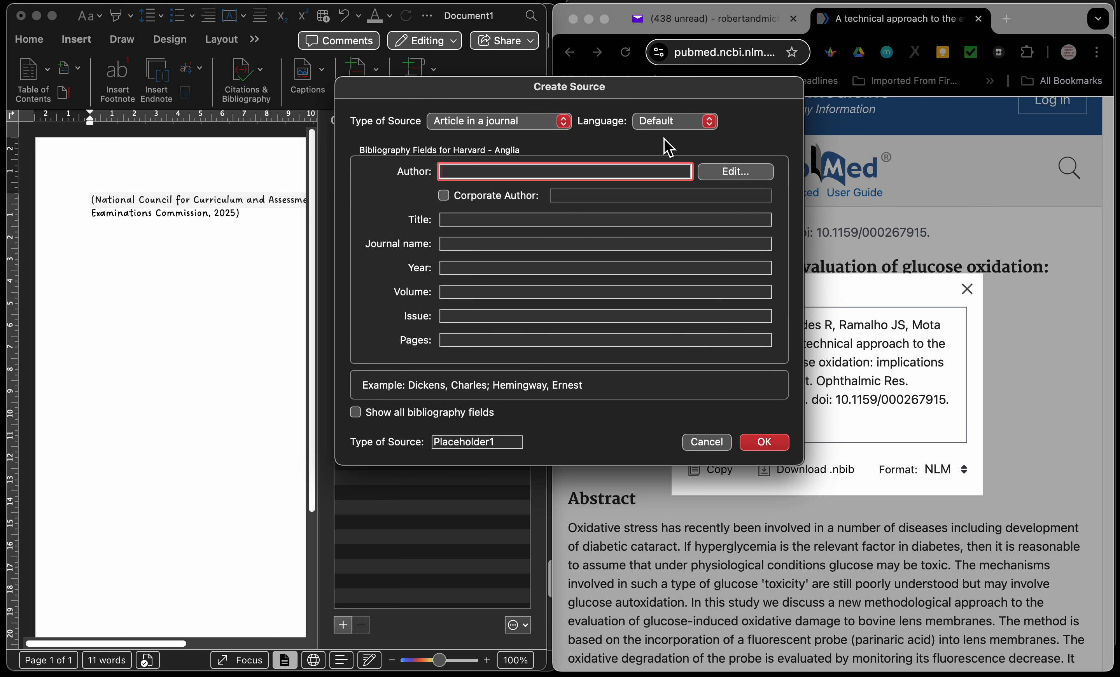
{"action": "left_click_drag", "start_coordinate": [770, 95], "coordinate": [509, 107]}
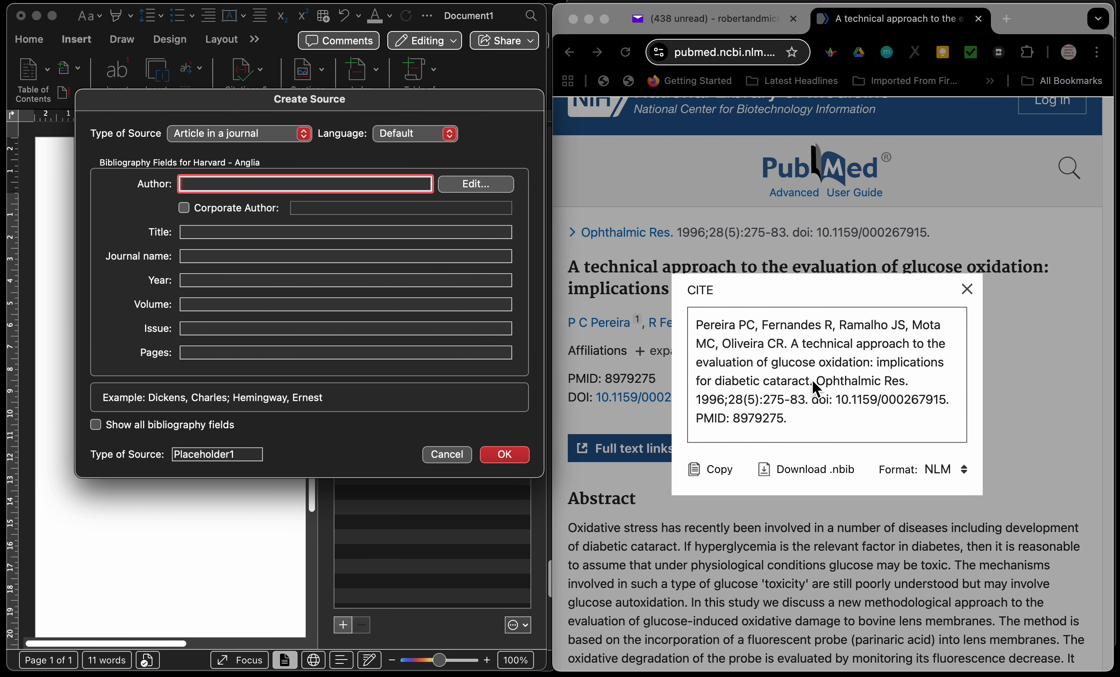
Step: Copy the full list of authors from the PubMed citation into the Author field of the journal source
{"action": "left_click", "coordinate": [765, 370]}
{"action": "left_click_drag", "start_coordinate": [698, 330], "coordinate": [784, 344]}
{"action": "key", "text": "super+c"}
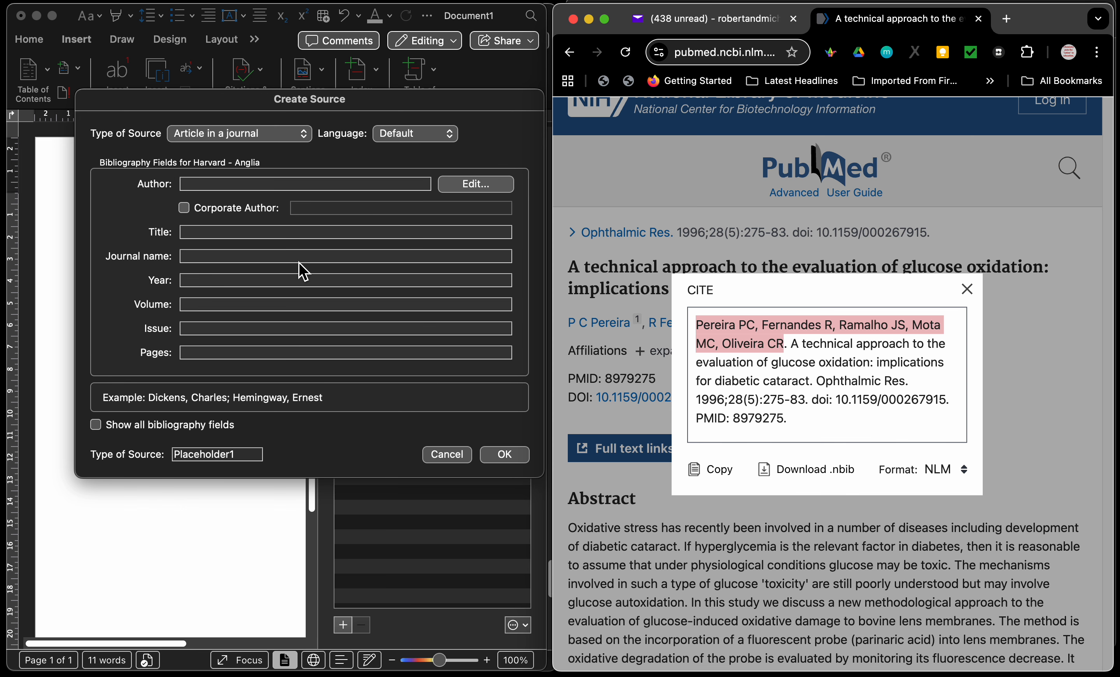
{"action": "left_click", "coordinate": [269, 185]}
{"action": "key", "text": "super+v"}
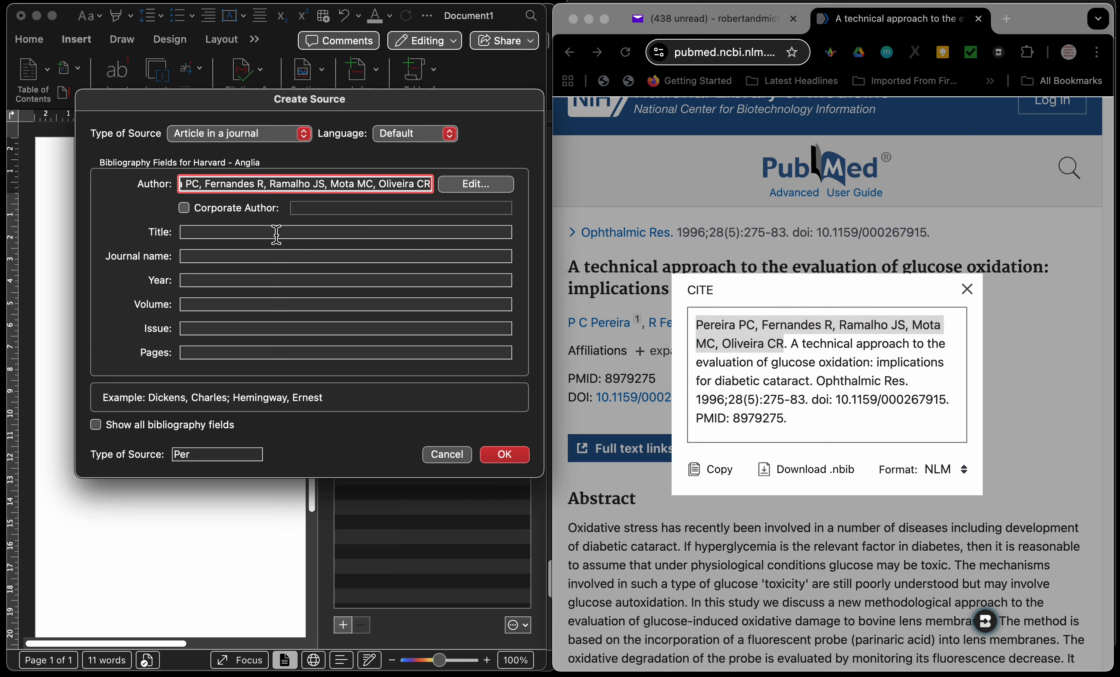
Step: Copy the article title "A technical approach to the evaluation of glucose oxidation: implications for diabetic cataract." from the PubMed citation into the source's title
{"action": "left_click", "coordinate": [803, 352]}
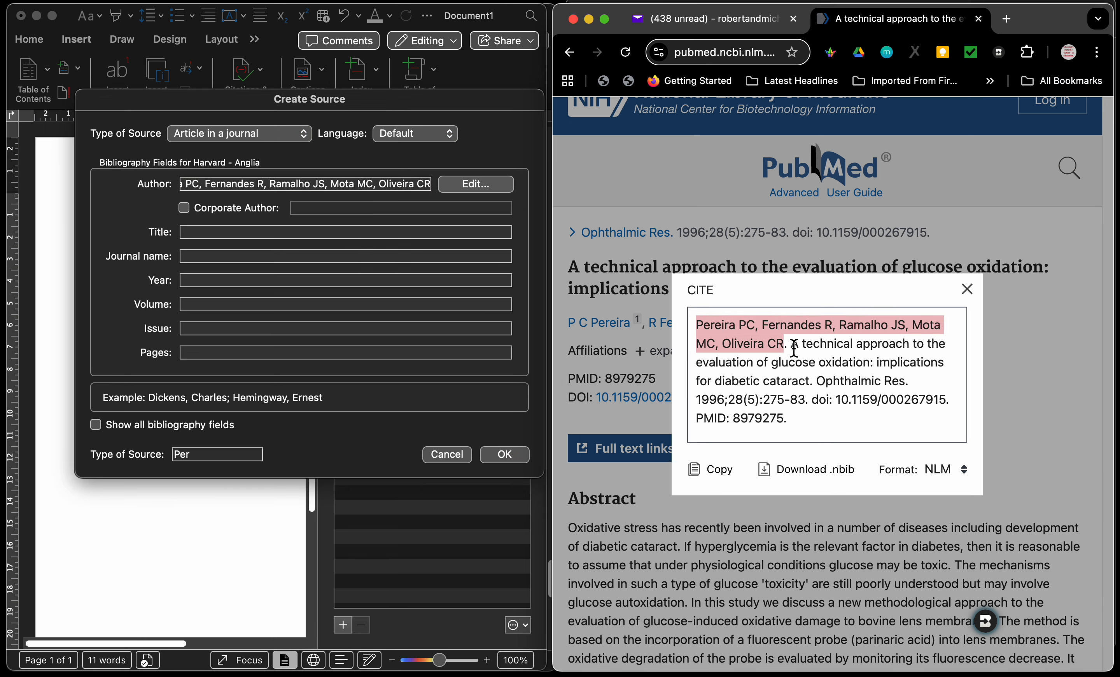
{"action": "left_click_drag", "start_coordinate": [794, 350], "coordinate": [821, 383]}
{"action": "key", "text": "super+c"}
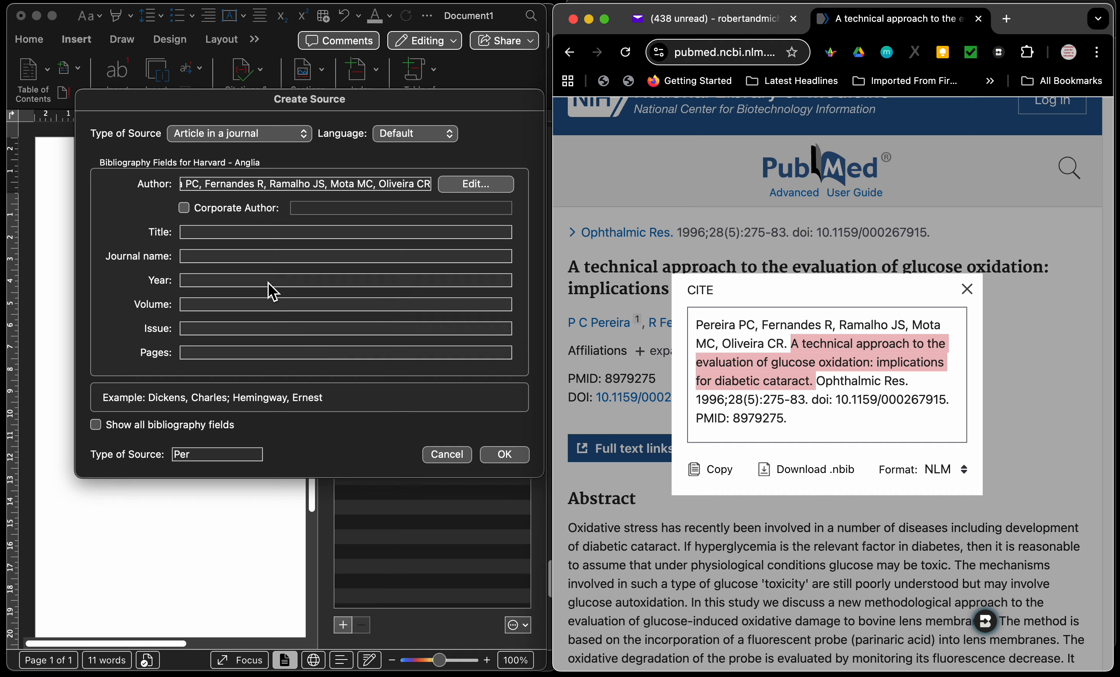
{"action": "left_click", "coordinate": [233, 233]}
{"action": "key", "text": "super+v"}
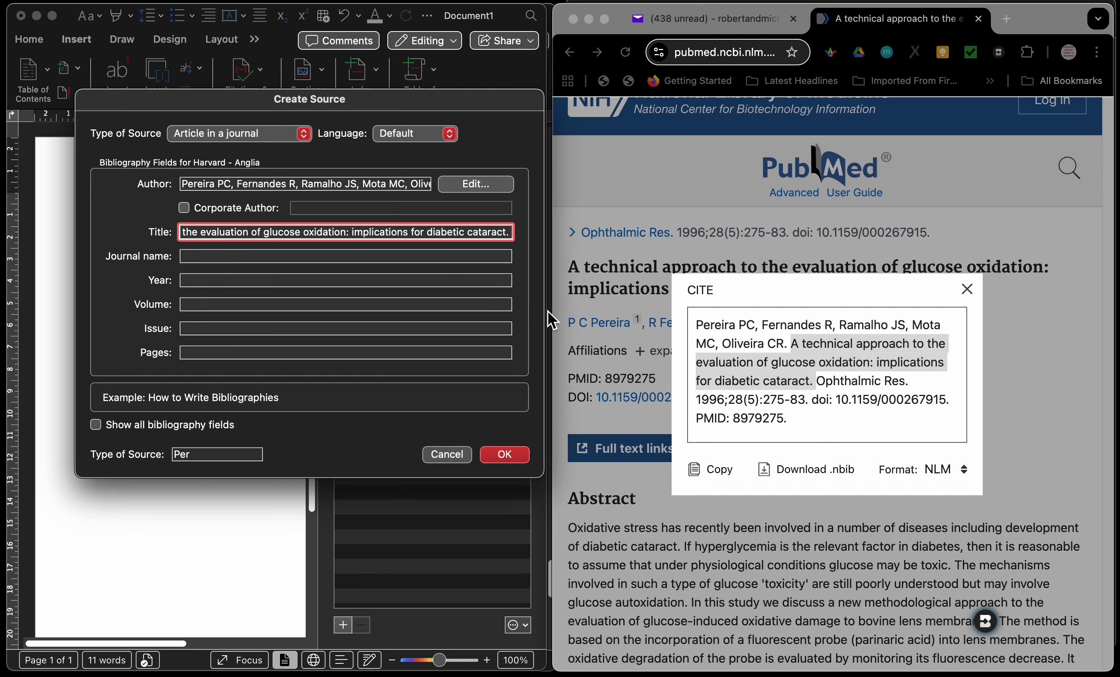
Step: Set the journal name to "Ophthalmic Res." from the PubMed citation and the year to 1996
{"action": "left_click", "coordinate": [821, 379]}
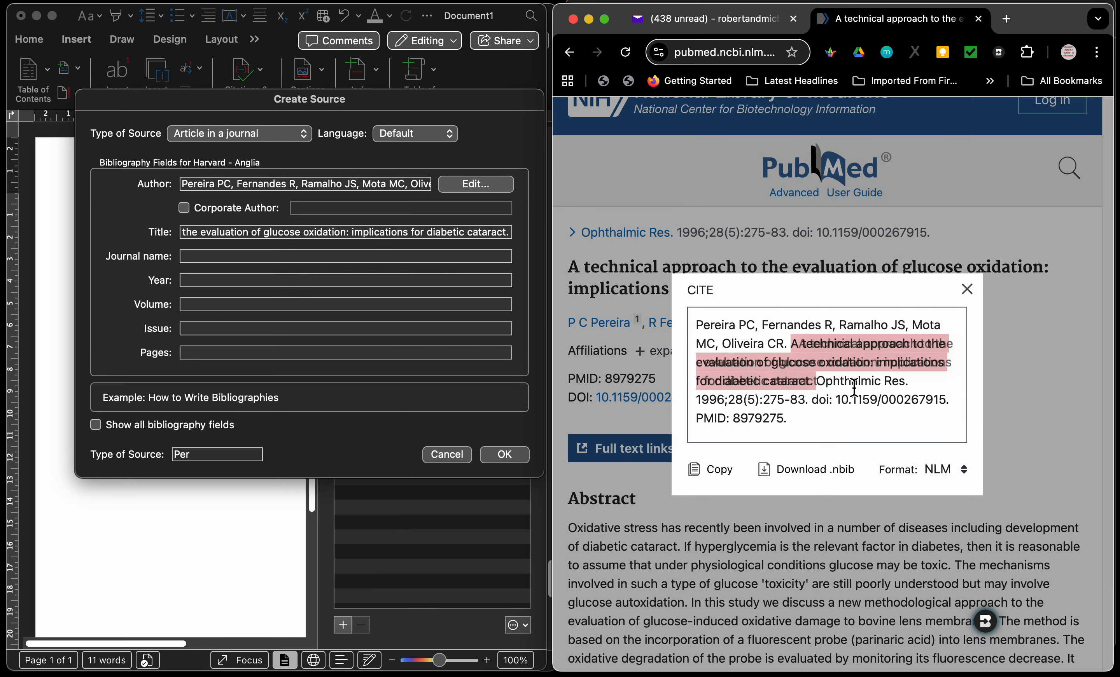
{"action": "left_click", "coordinate": [830, 387]}
{"action": "left_click_drag", "start_coordinate": [821, 384], "coordinate": [908, 383]}
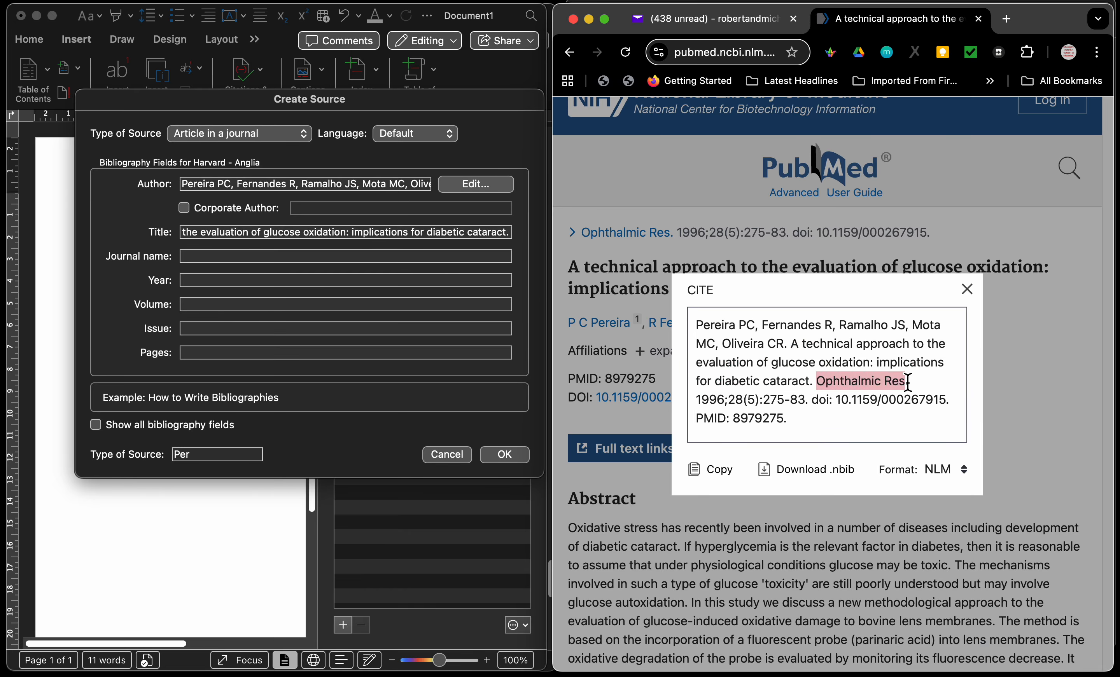
{"action": "left_click", "coordinate": [327, 257]}
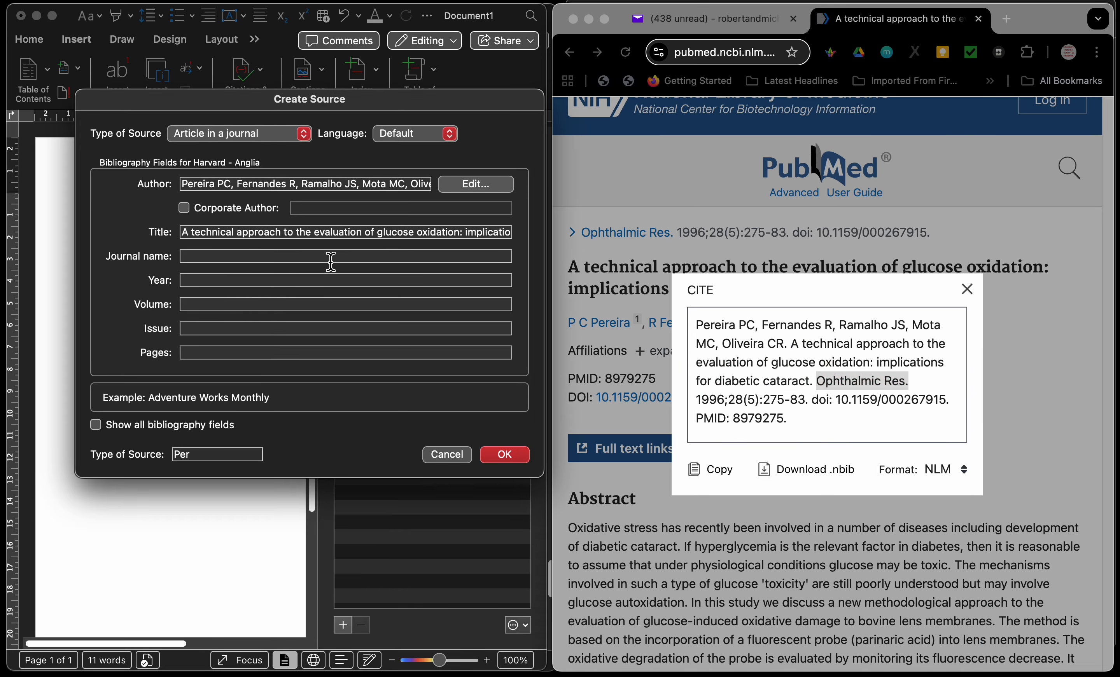
{"action": "type", "text": "Ophthalmic Res."}
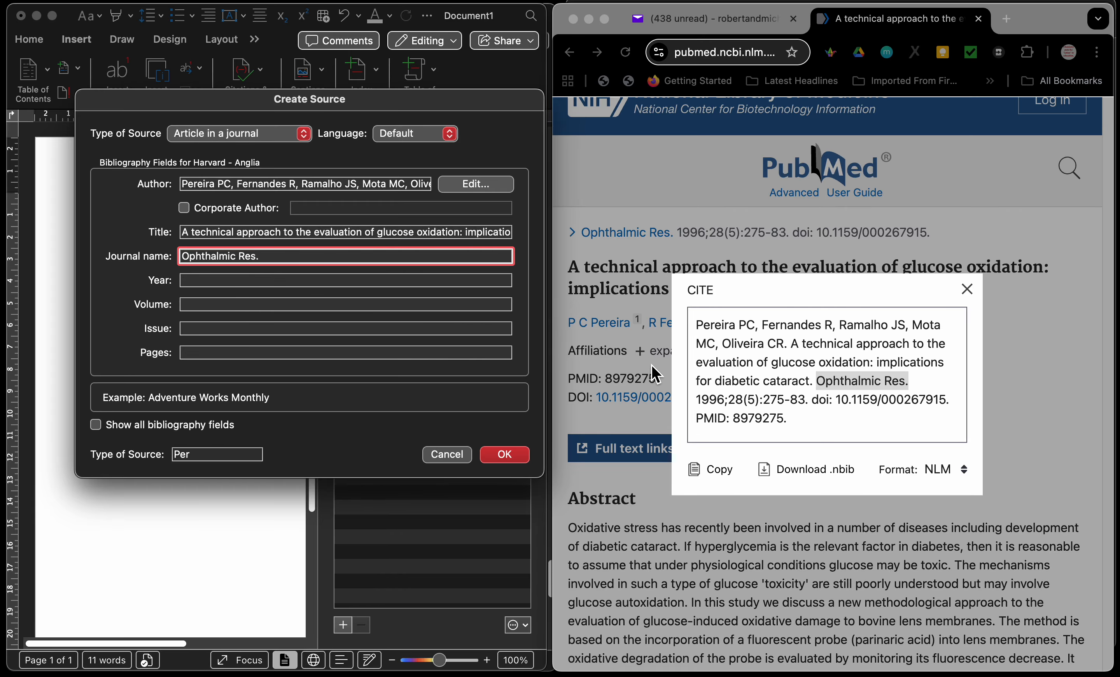
{"action": "left_click", "coordinate": [206, 281]}
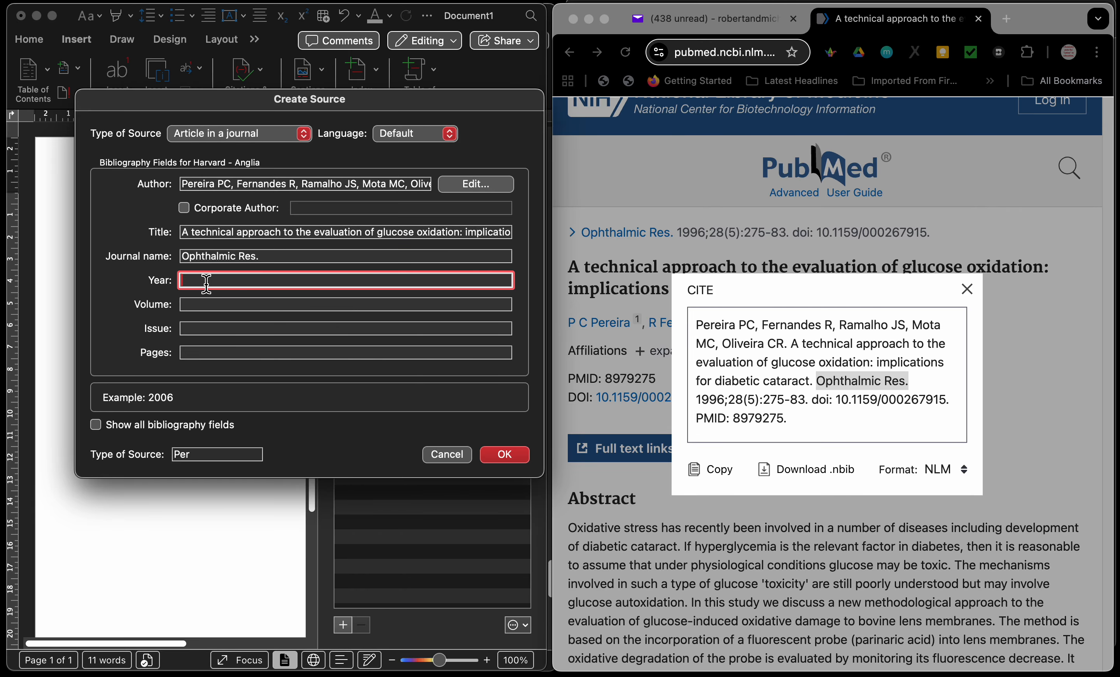
{"action": "type", "text": "1996"}
Step: Enter volume 28, issue 5 and pages 275-283 from the PubMed citation, and save the journal article source
{"action": "left_click", "coordinate": [725, 396]}
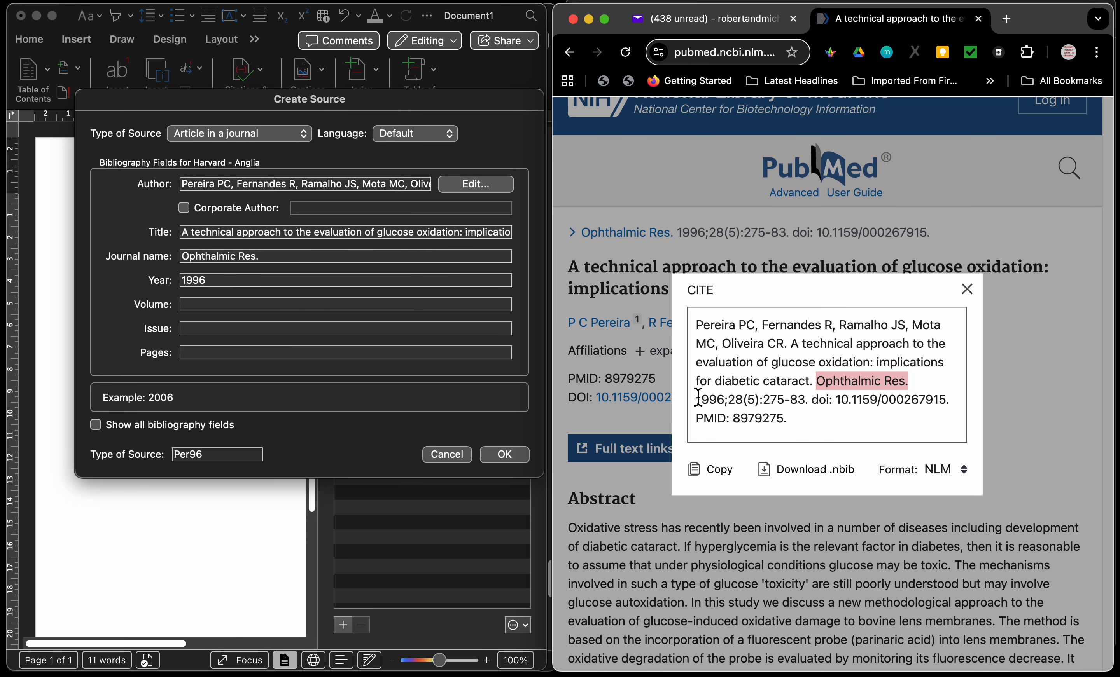
{"action": "left_click_drag", "start_coordinate": [699, 402], "coordinate": [813, 401]}
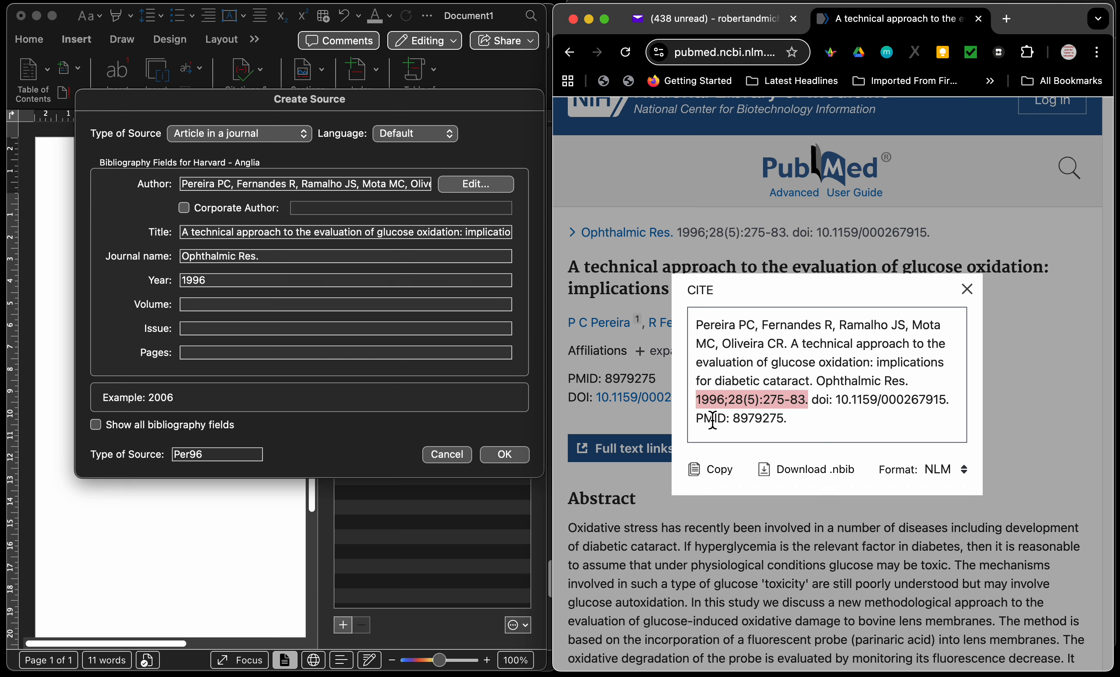
{"action": "left_click", "coordinate": [224, 305]}
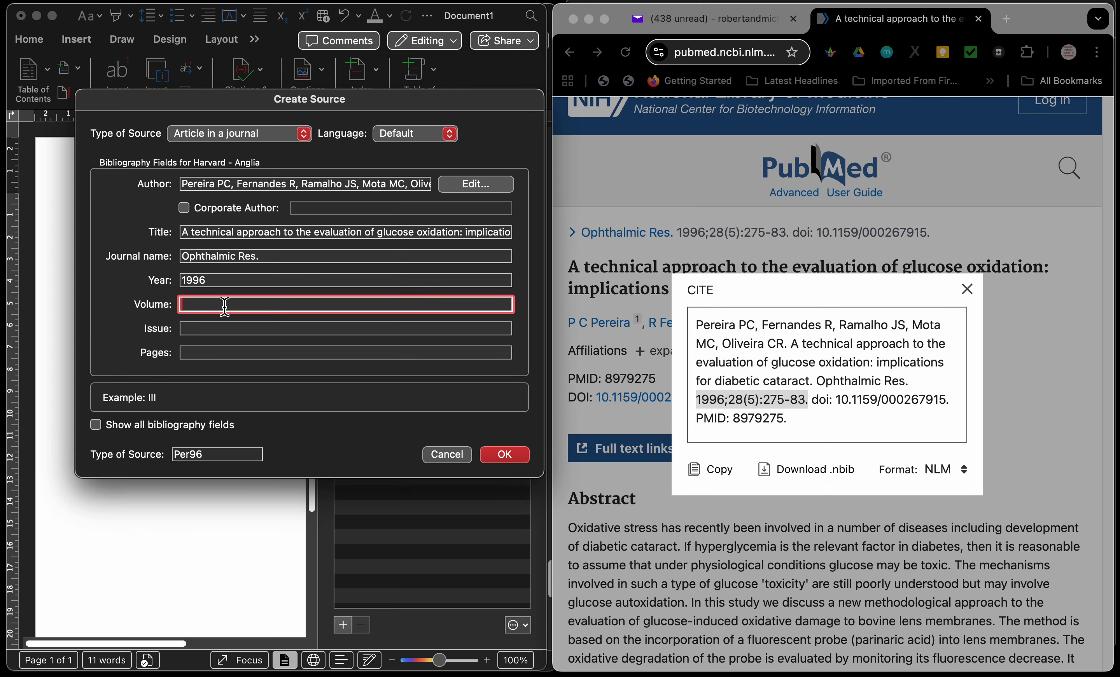
{"action": "key", "text": "Tab"}
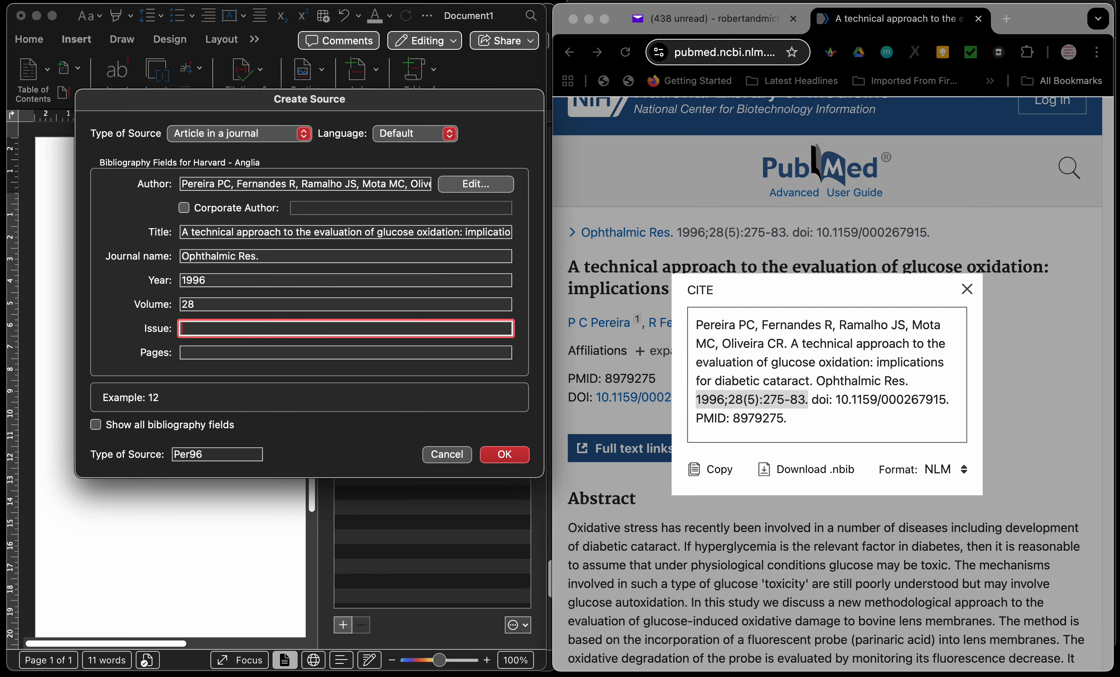
{"action": "key", "text": "Tab"}
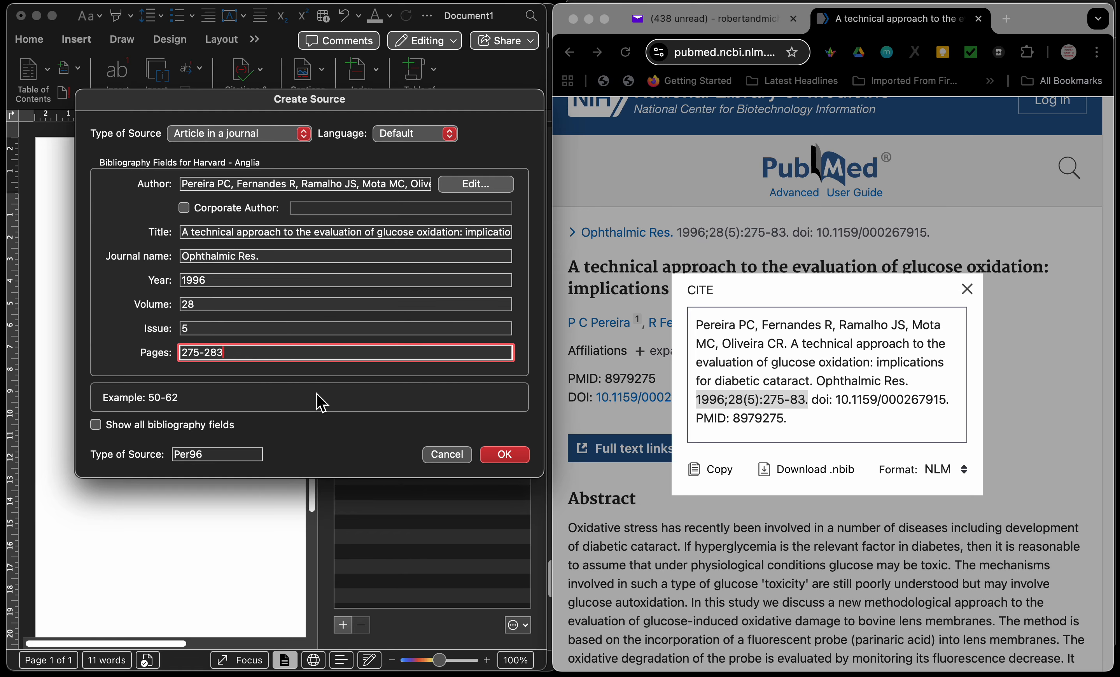
{"action": "left_click", "coordinate": [504, 454]}
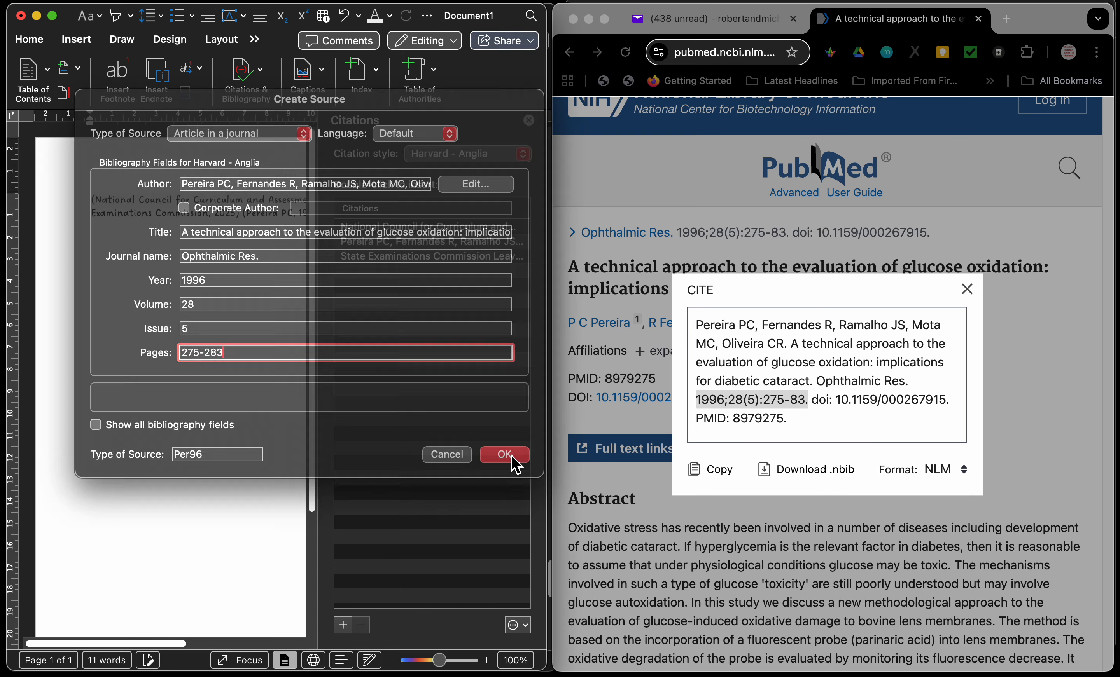
Step: Widen the document window to fill the screen and delete all the citations from the page
{"action": "left_click_drag", "start_coordinate": [549, 384], "coordinate": [1118, 343]}
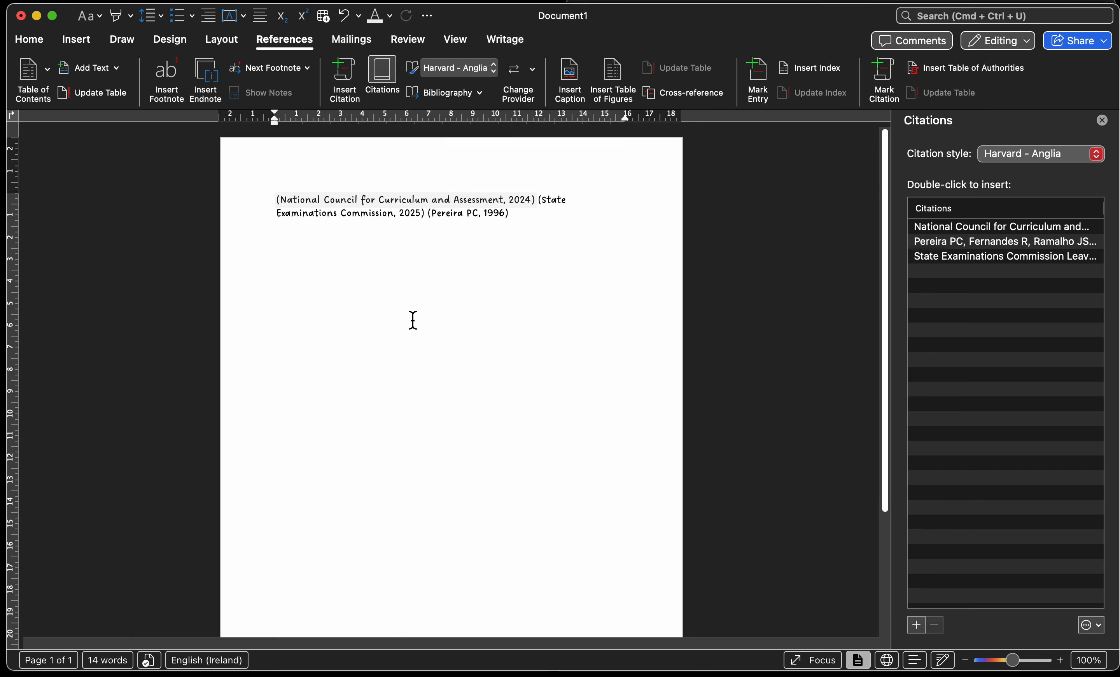
{"action": "left_click", "coordinate": [538, 200]}
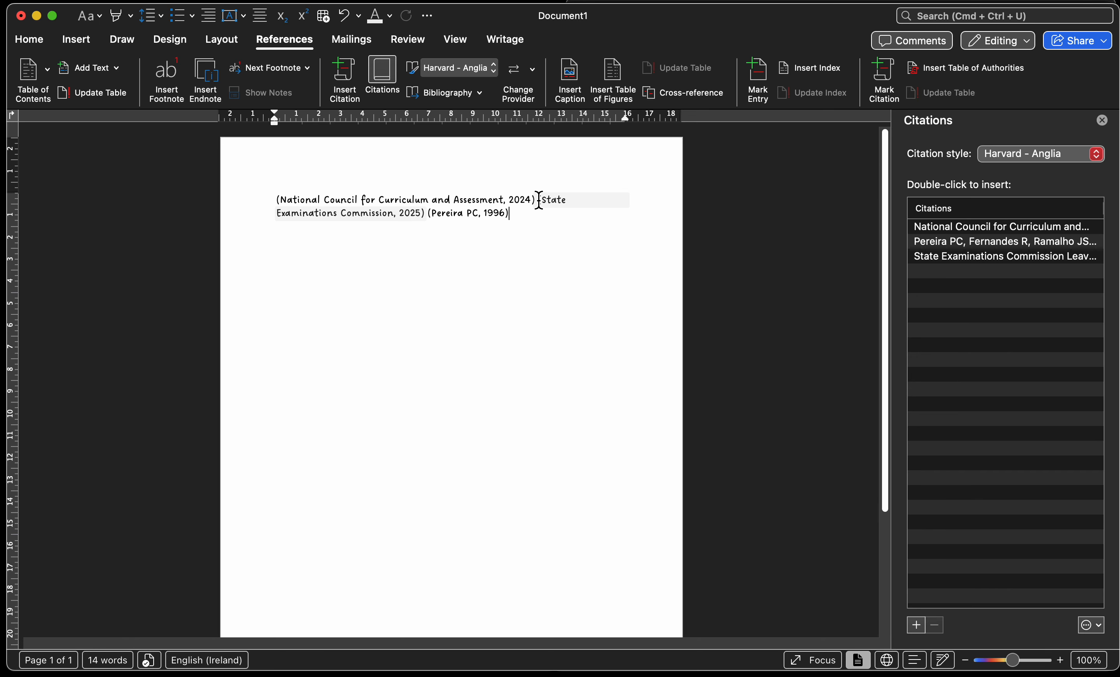
{"action": "left_click", "coordinate": [538, 200]}
{"action": "left_click", "coordinate": [535, 218]}
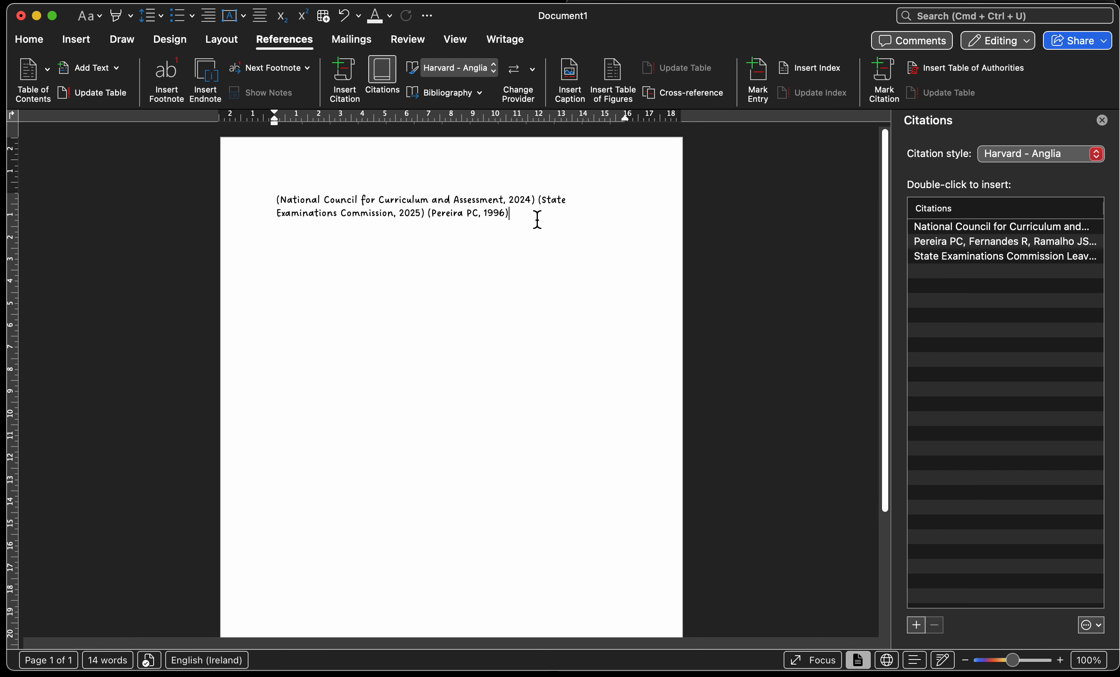
{"action": "left_click_drag", "start_coordinate": [534, 217], "coordinate": [260, 192]}
{"action": "key", "text": "BackSpace"}
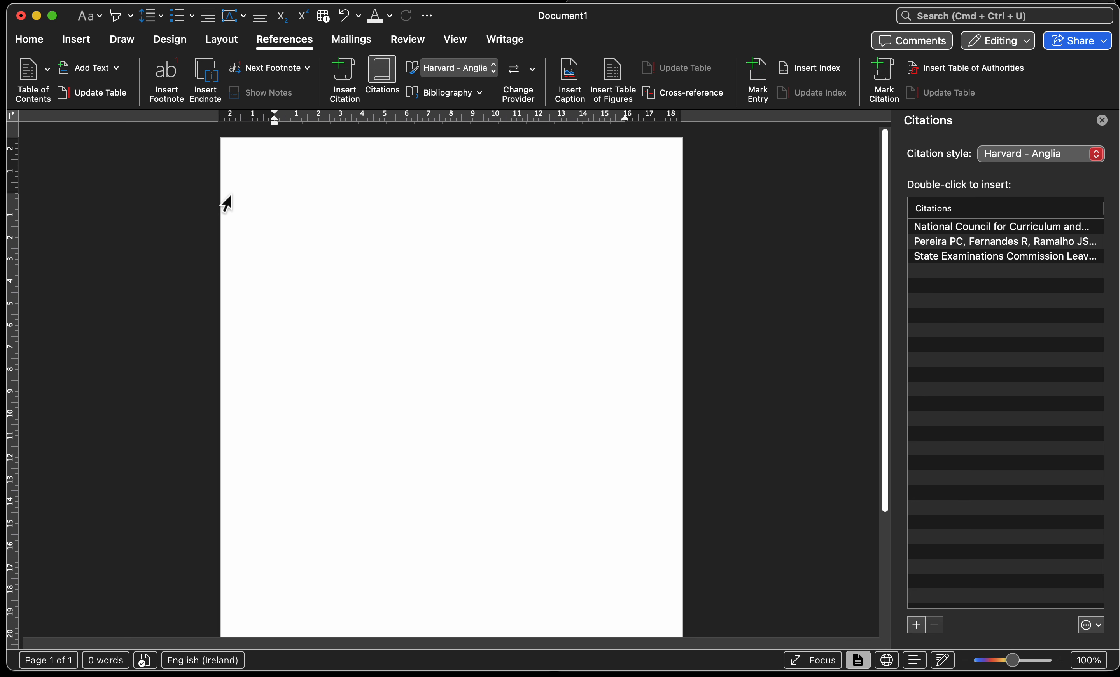
Step: Write "akdlhfladskhgfldjashfgai" followed by the National Council for Curriculum and Assessment citation, and "fjalkdfjhaidhfjgakldh" followed by the 1996 journal article citation
{"action": "type", "text": "akdlhfladskhgfldjashfgai"}
{"action": "double_click", "coordinate": [1034, 228]}
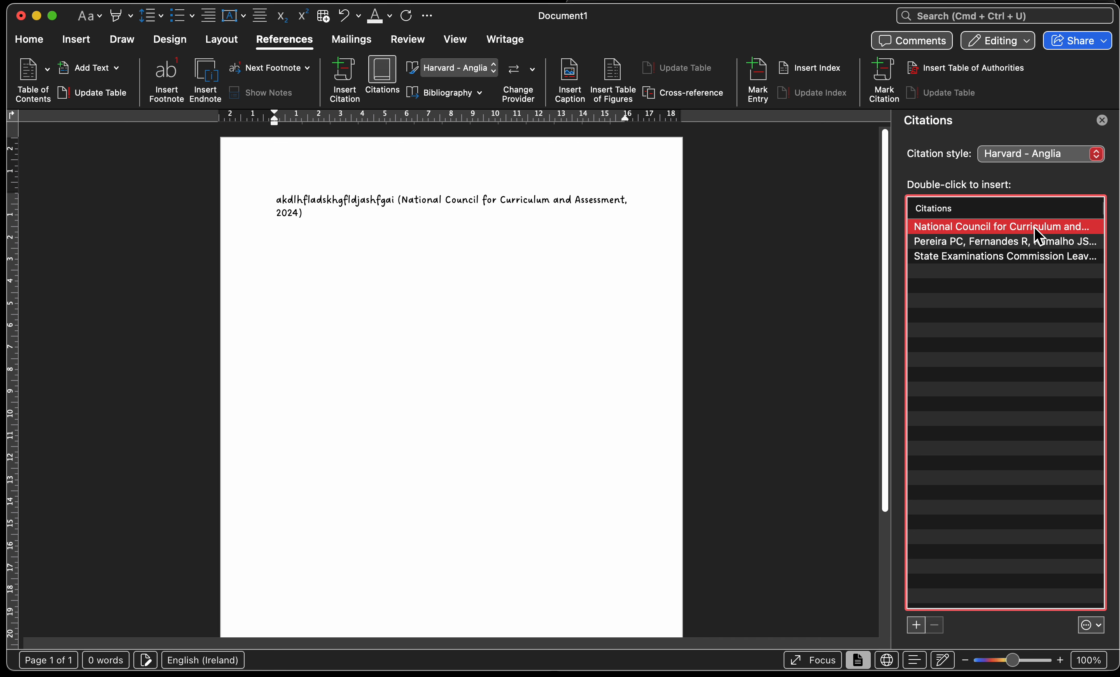
{"action": "left_click", "coordinate": [375, 223]}
{"action": "type", "text": "fjalkdfjhaidhfjgakldh"}
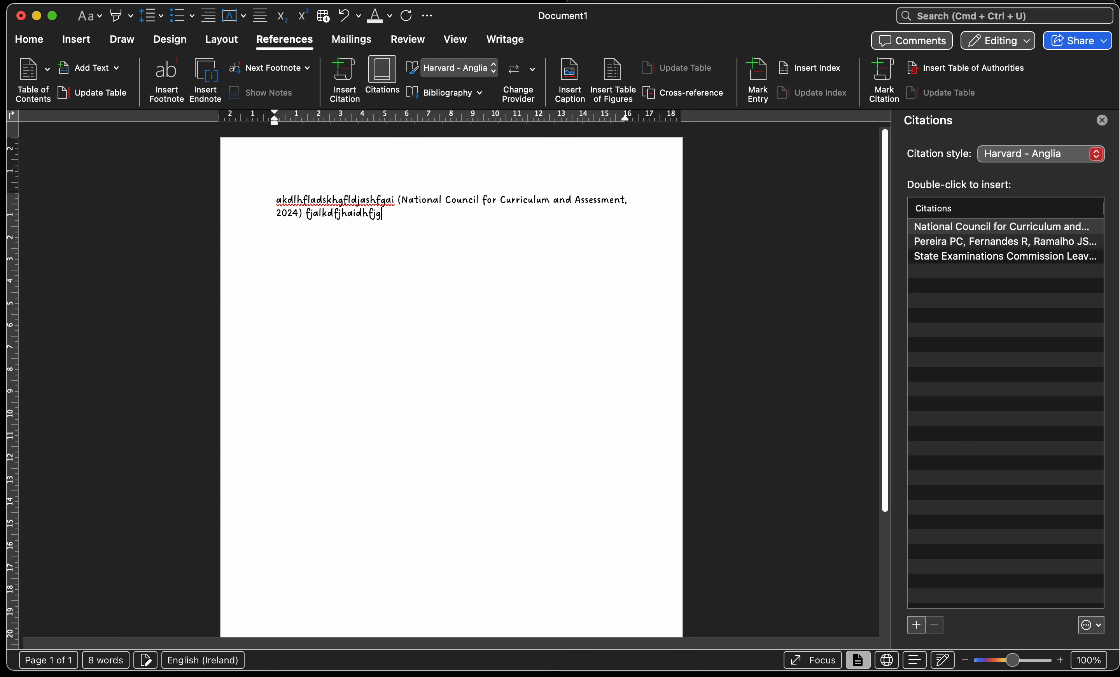
{"action": "left_click", "coordinate": [963, 241]}
{"action": "double_click", "coordinate": [963, 240]}
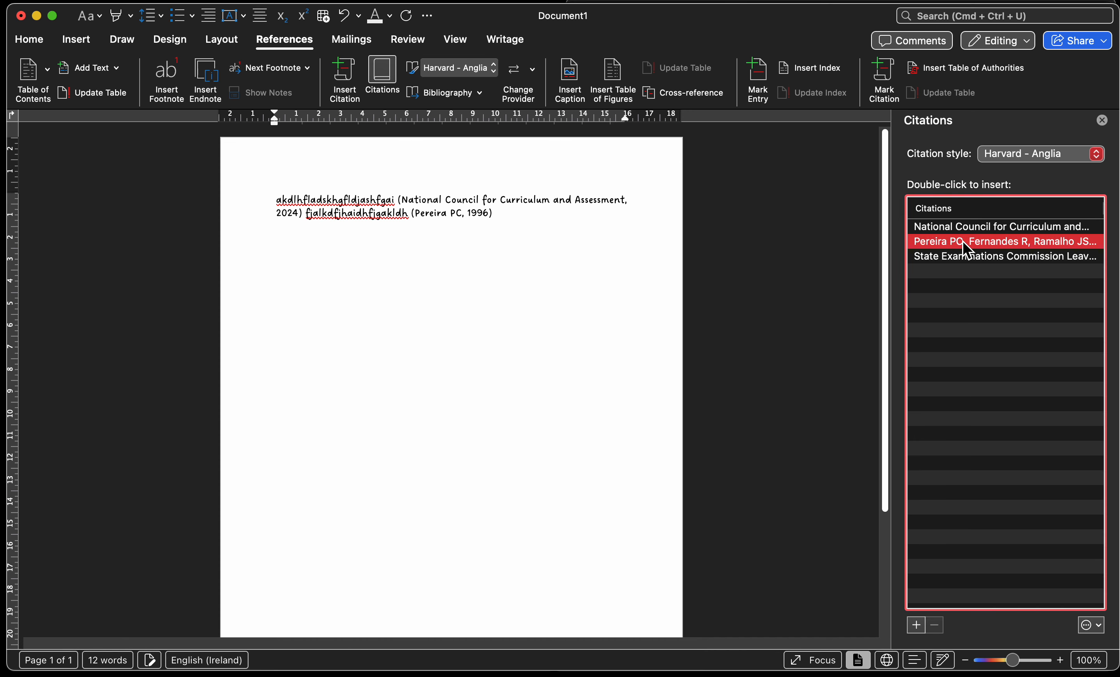
Step: Add the placeholder text "zjvhlkdhvldkas" after the journal article citation and cite the State Examinations Commission source behind it
{"action": "left_click", "coordinate": [525, 221]}
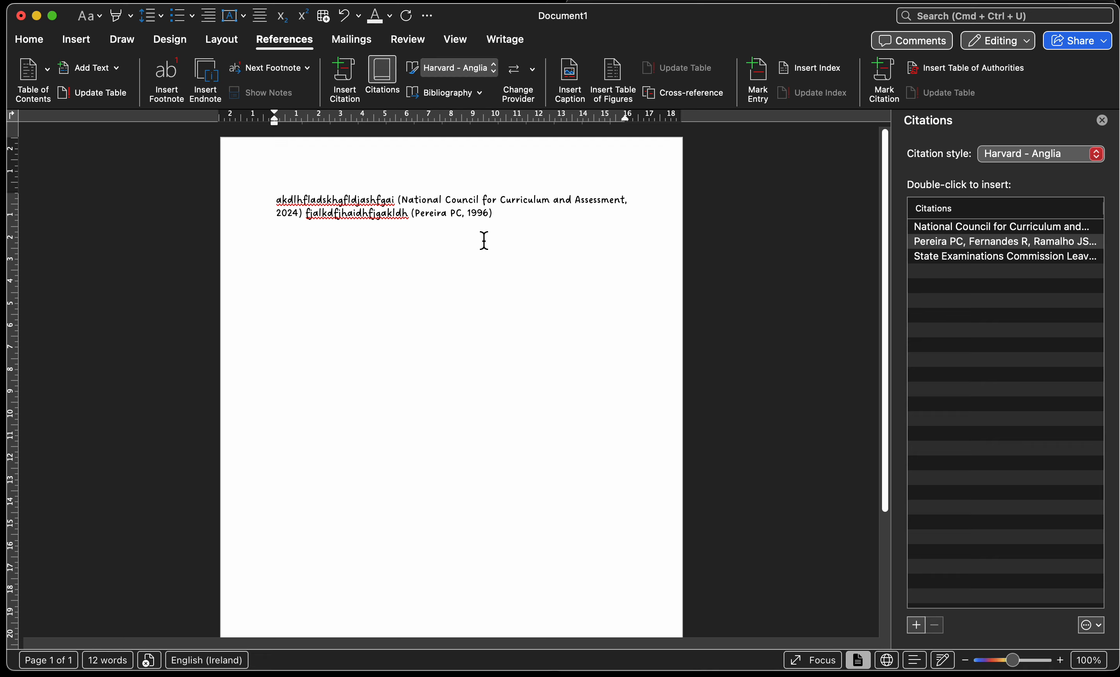
{"action": "left_click", "coordinate": [510, 221]}
{"action": "type", "text": "zjvhlkdhvldkas"}
{"action": "left_click", "coordinate": [1027, 258]}
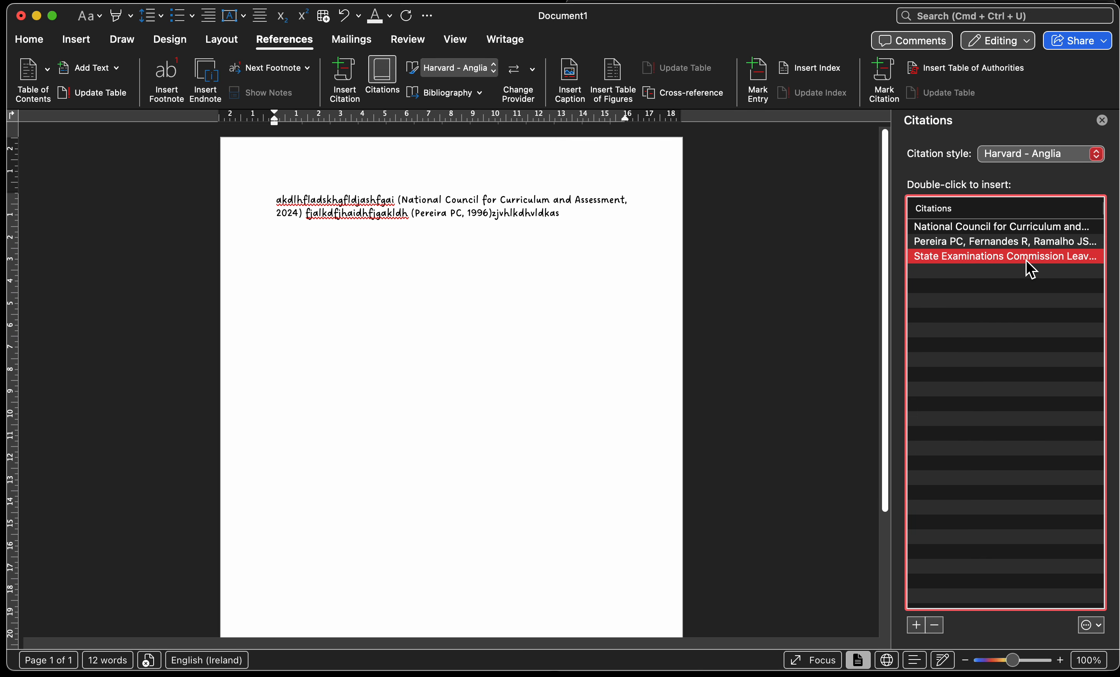
{"action": "double_click", "coordinate": [1027, 265]}
Step: Add blank lines below the cited text and insert the built-in Bibliography there
{"action": "left_click", "coordinate": [478, 234]}
{"action": "key", "text": "Return"}
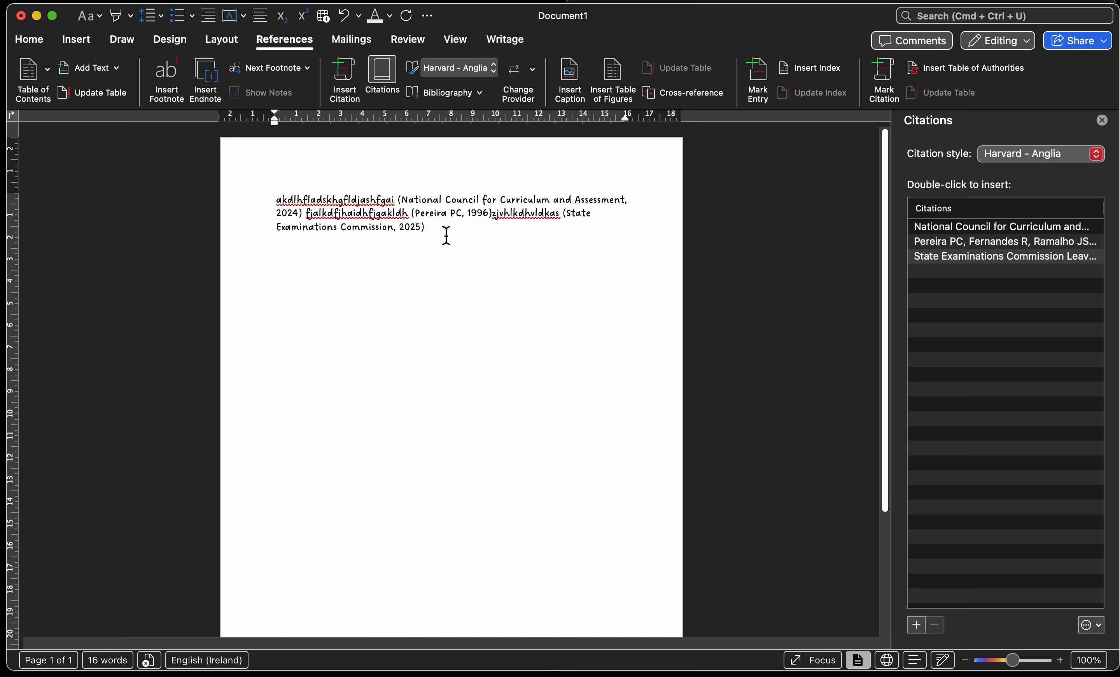
{"action": "key", "text": "Return"}
{"action": "left_click", "coordinate": [462, 106]}
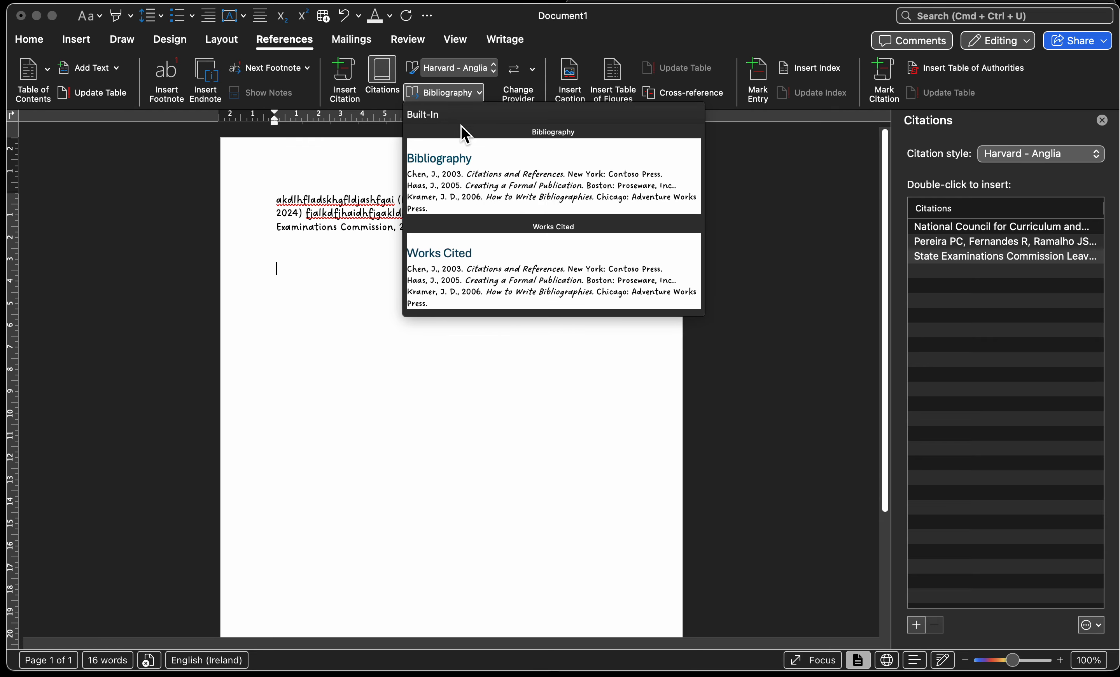
{"action": "left_click", "coordinate": [473, 175]}
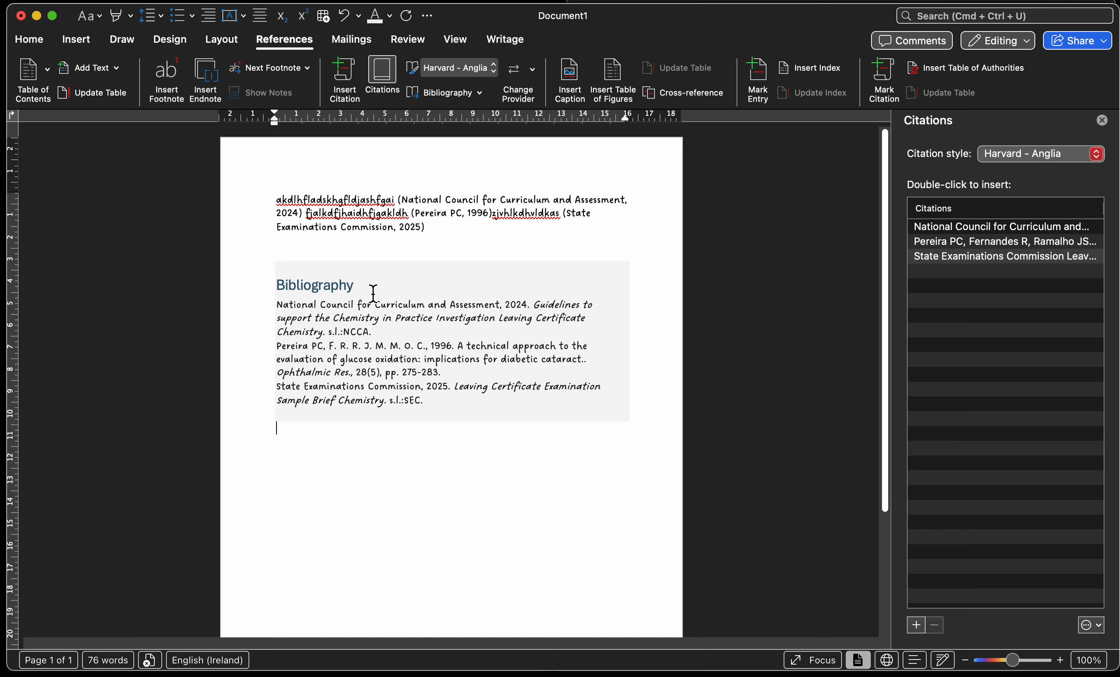
Step: Replace the heading of the inserted bibliography with "References"
{"action": "left_click_drag", "start_coordinate": [365, 288], "coordinate": [262, 288]}
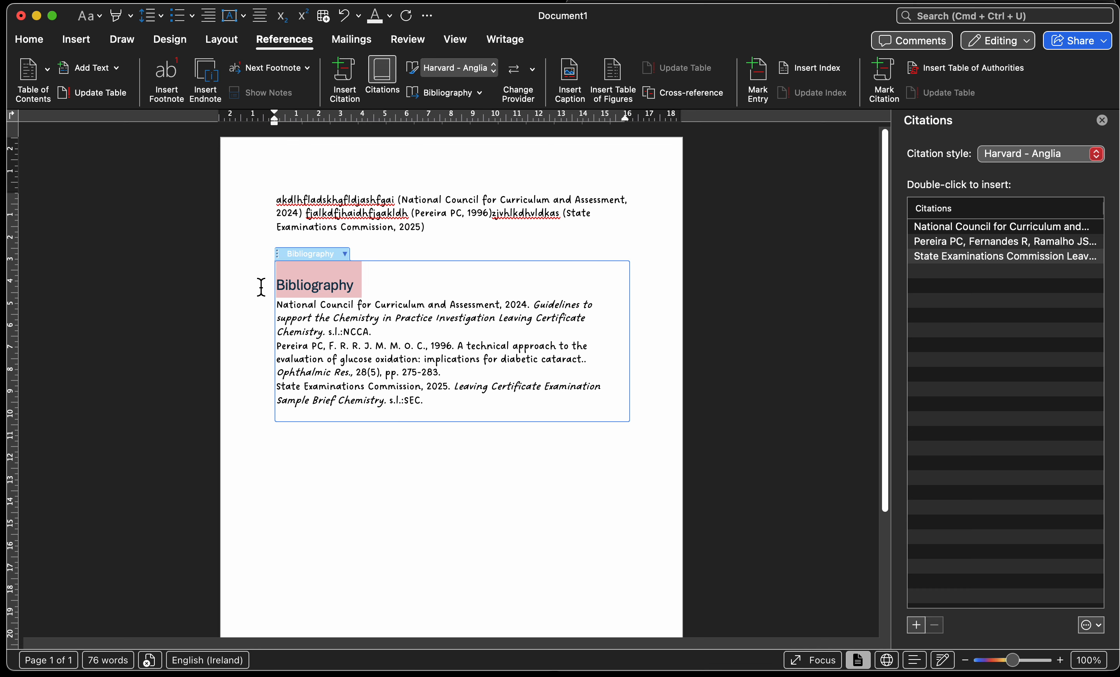
{"action": "type", "text": "References"}
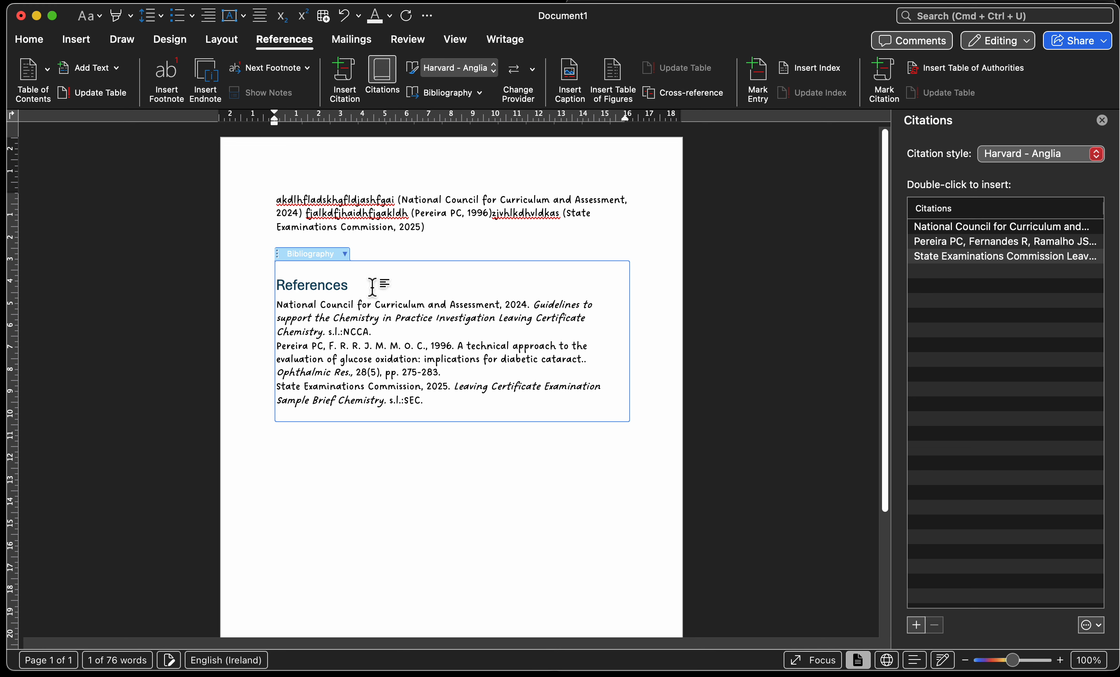
{"action": "left_click_drag", "start_coordinate": [372, 287], "coordinate": [274, 289]}
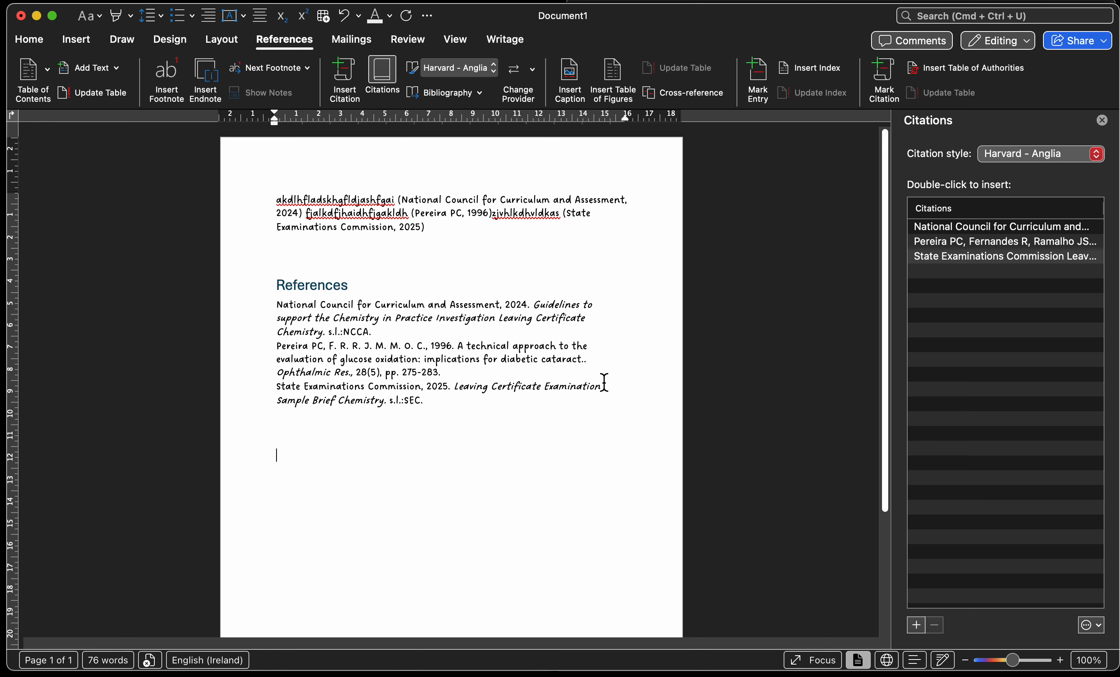